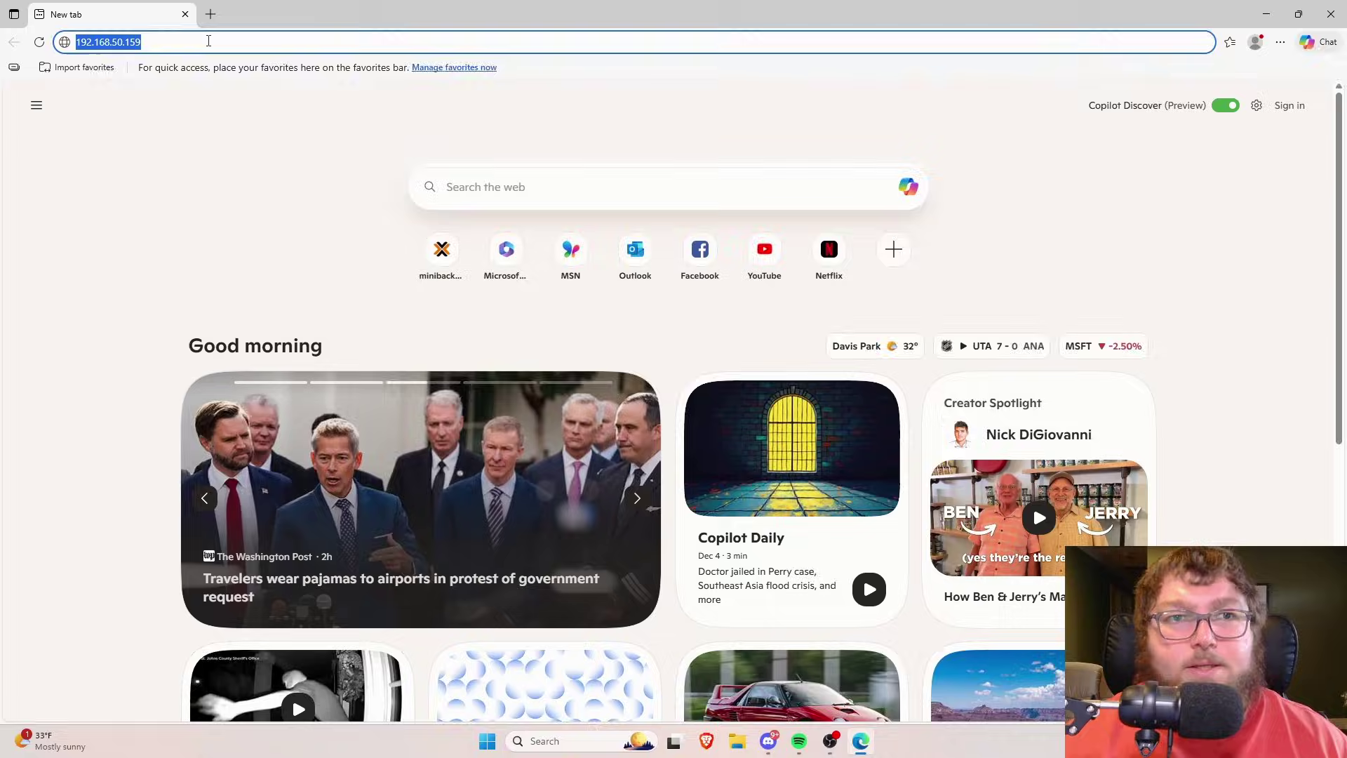
# Load the JetKVM at 192.168.50.159 and complete setup with No Password for local access.
pyautogui.press('Return')
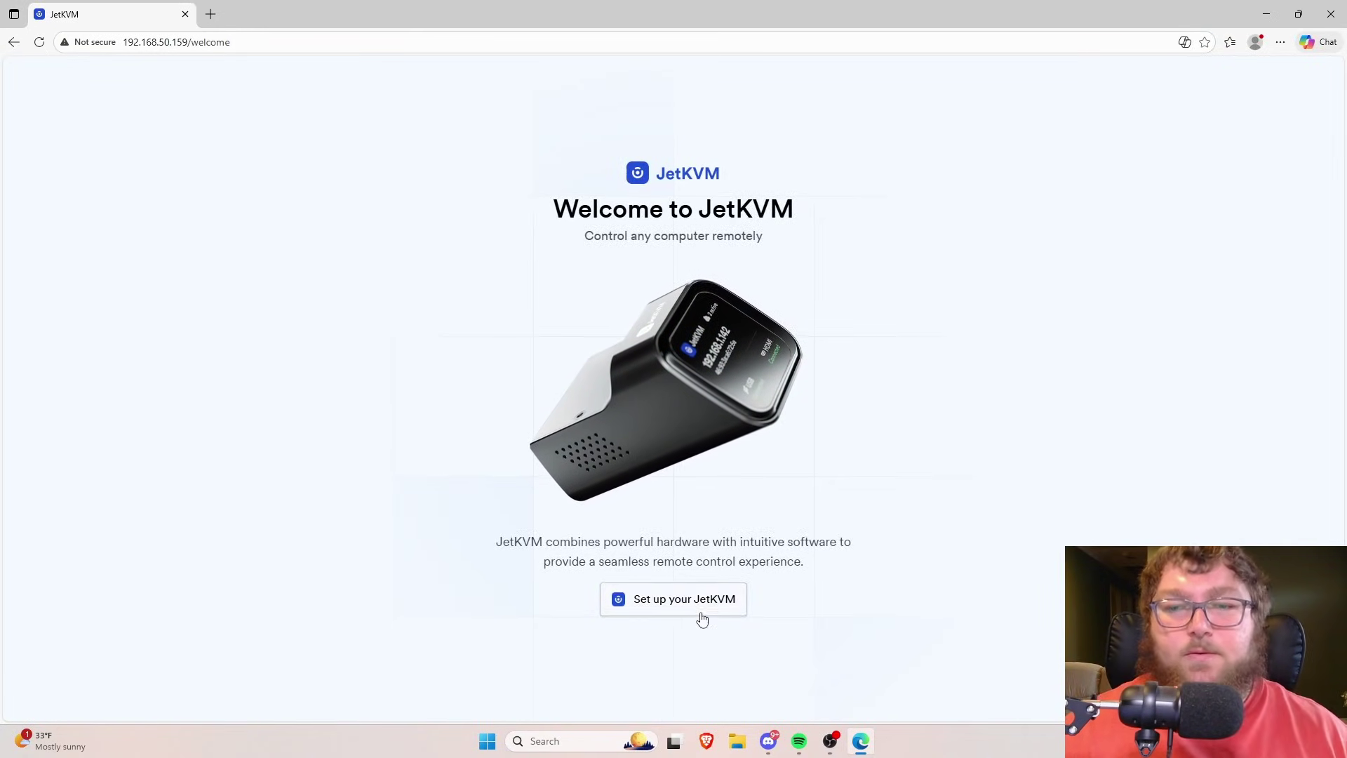
pyautogui.click(702, 619)
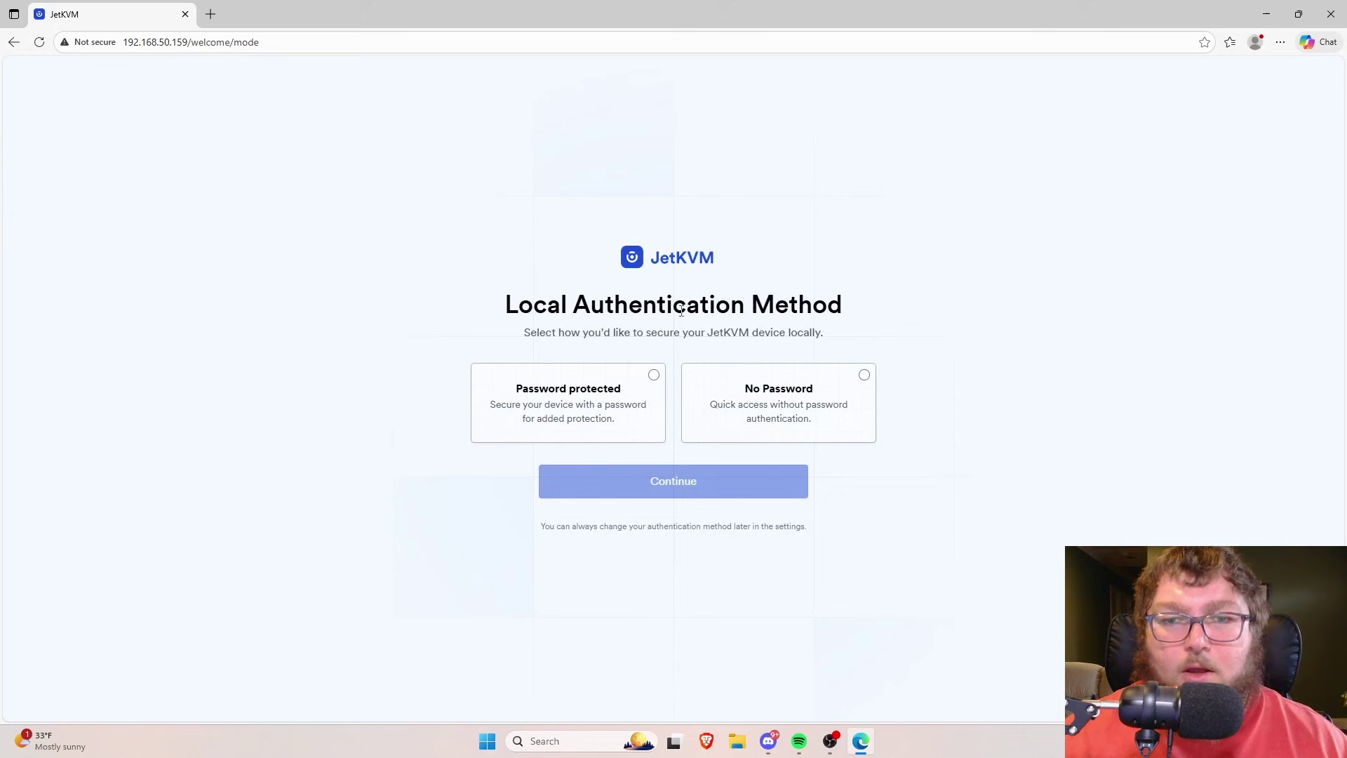
pyautogui.click(743, 412)
pyautogui.click(672, 481)
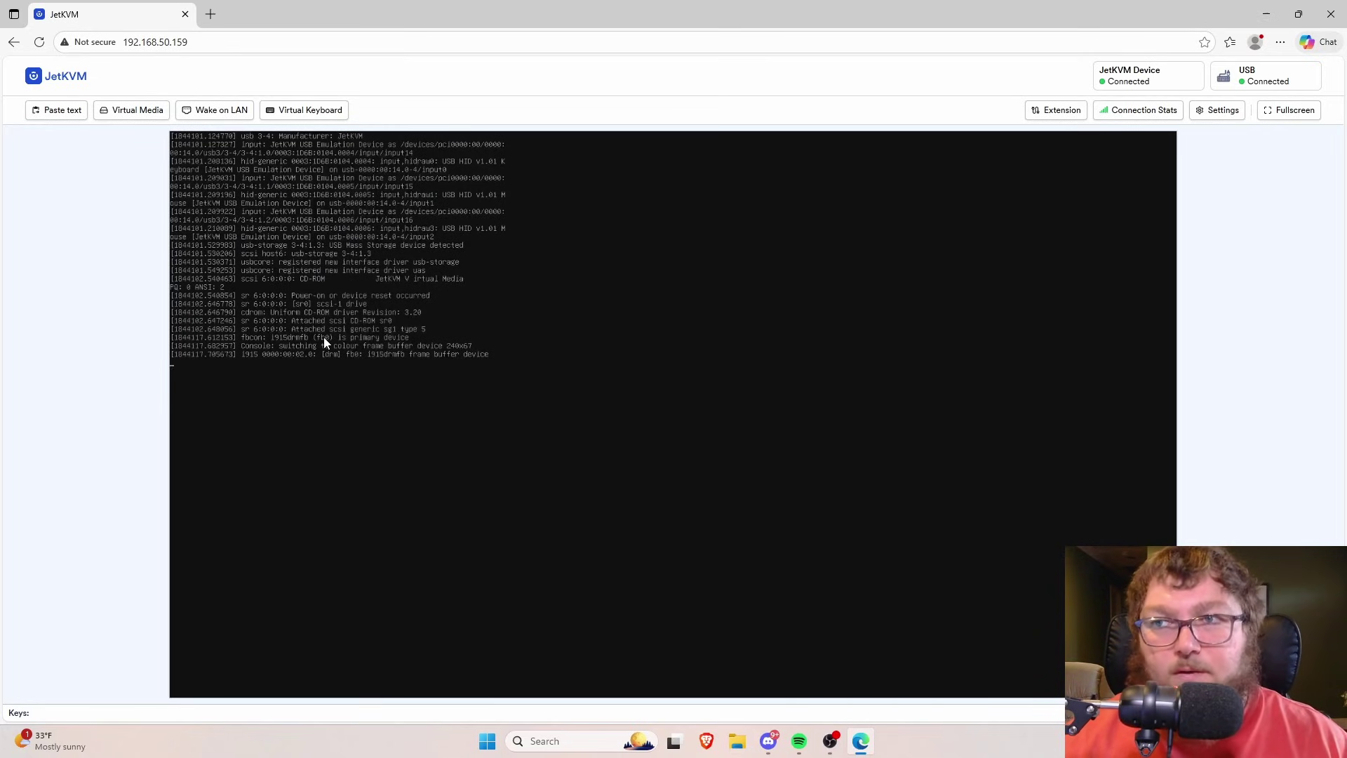
# Switch the JetKVM interface to the Dark theme in Appearance settings.
pyautogui.click(1218, 113)
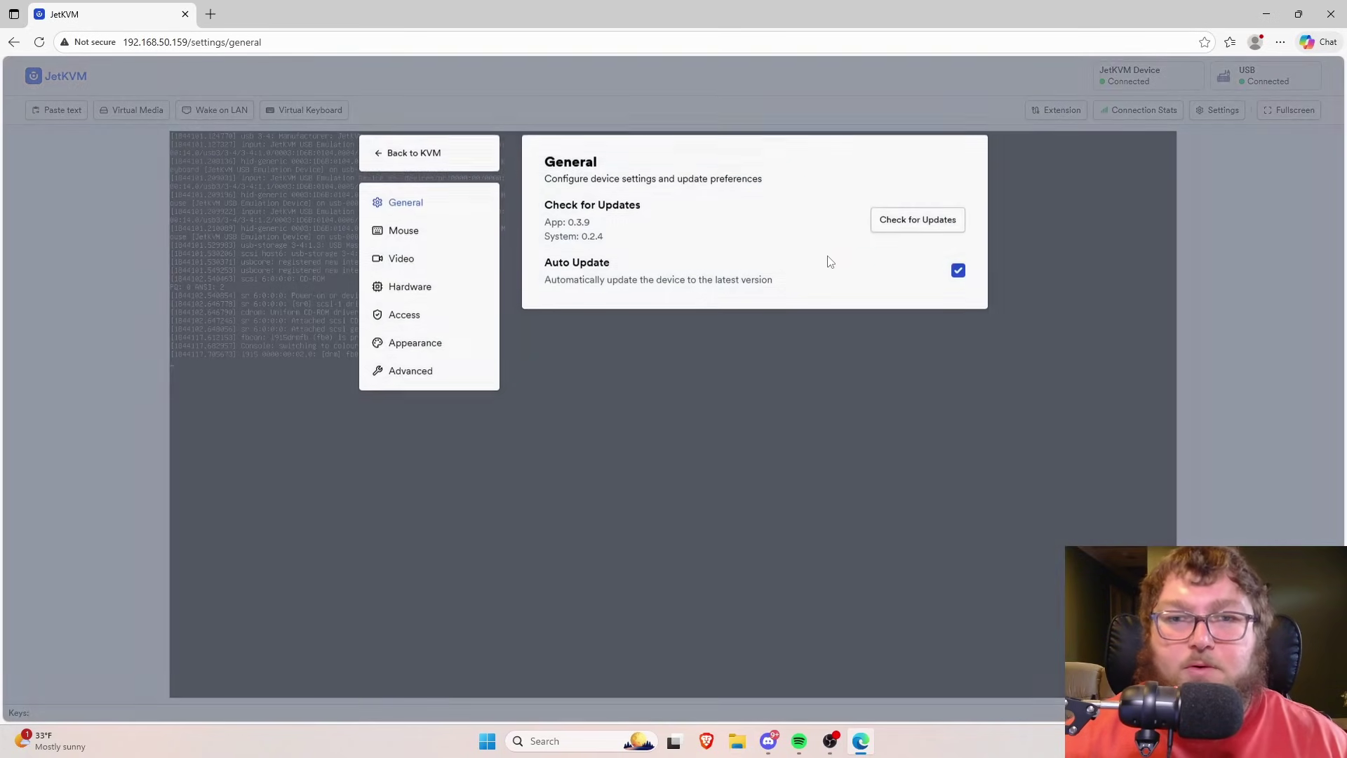
pyautogui.click(411, 344)
pyautogui.click(919, 211)
pyautogui.click(925, 268)
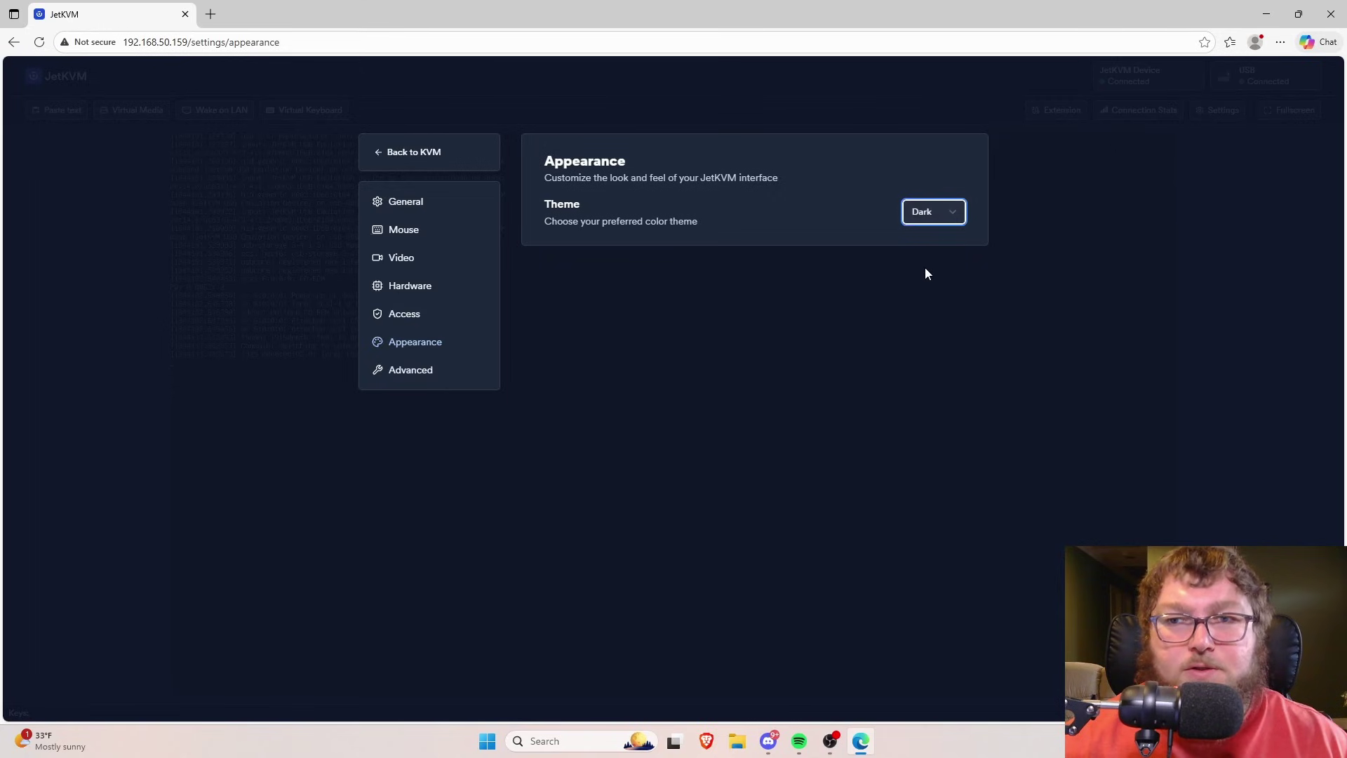
# Disable Auto Update, check for updates, postpone installing, and return to the console.
pyautogui.click(406, 208)
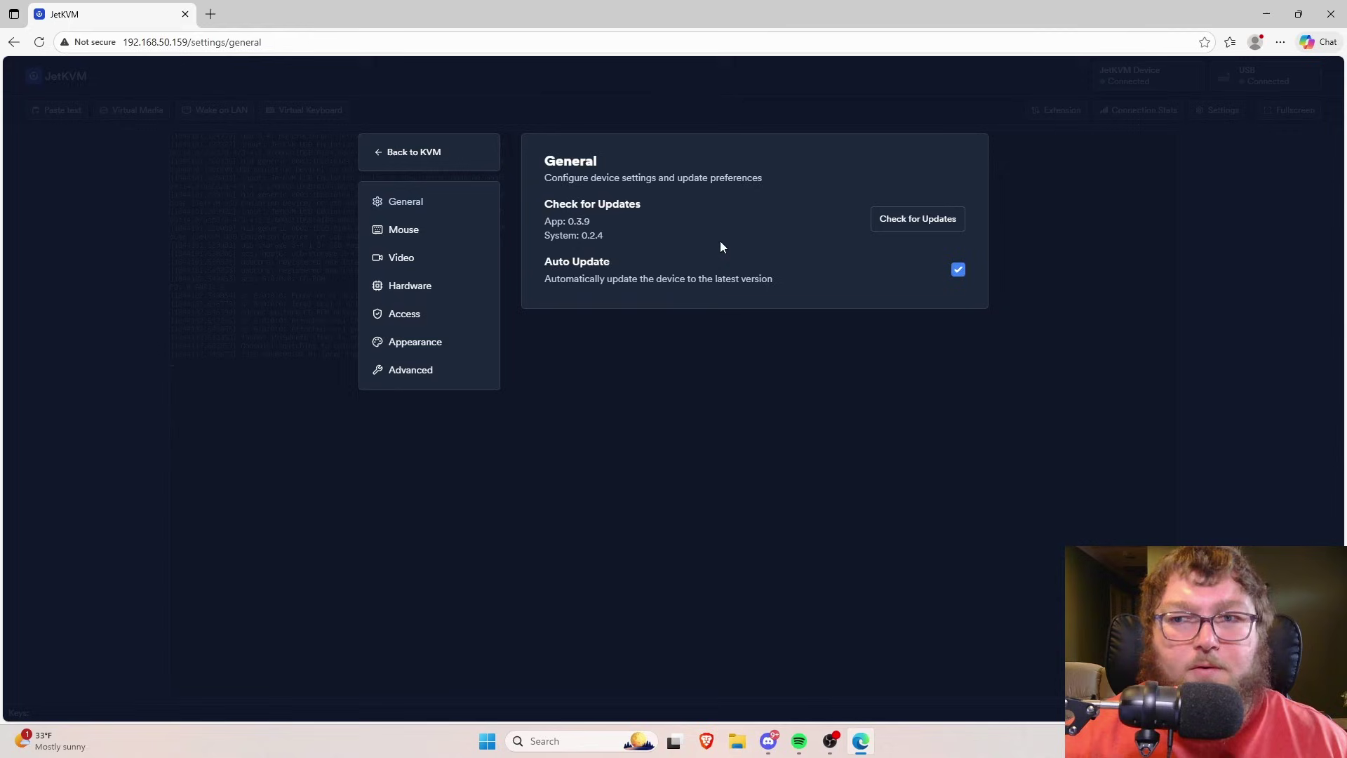
pyautogui.click(959, 270)
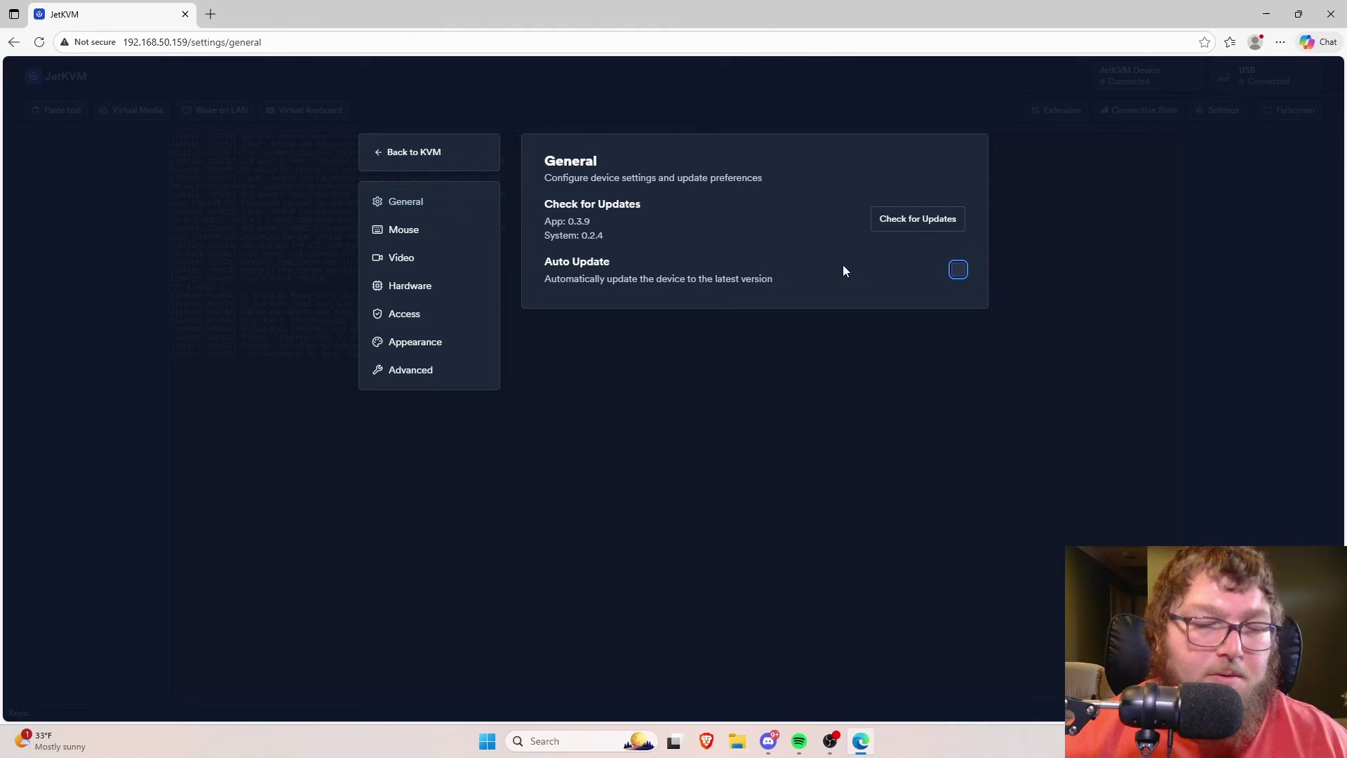
pyautogui.click(901, 223)
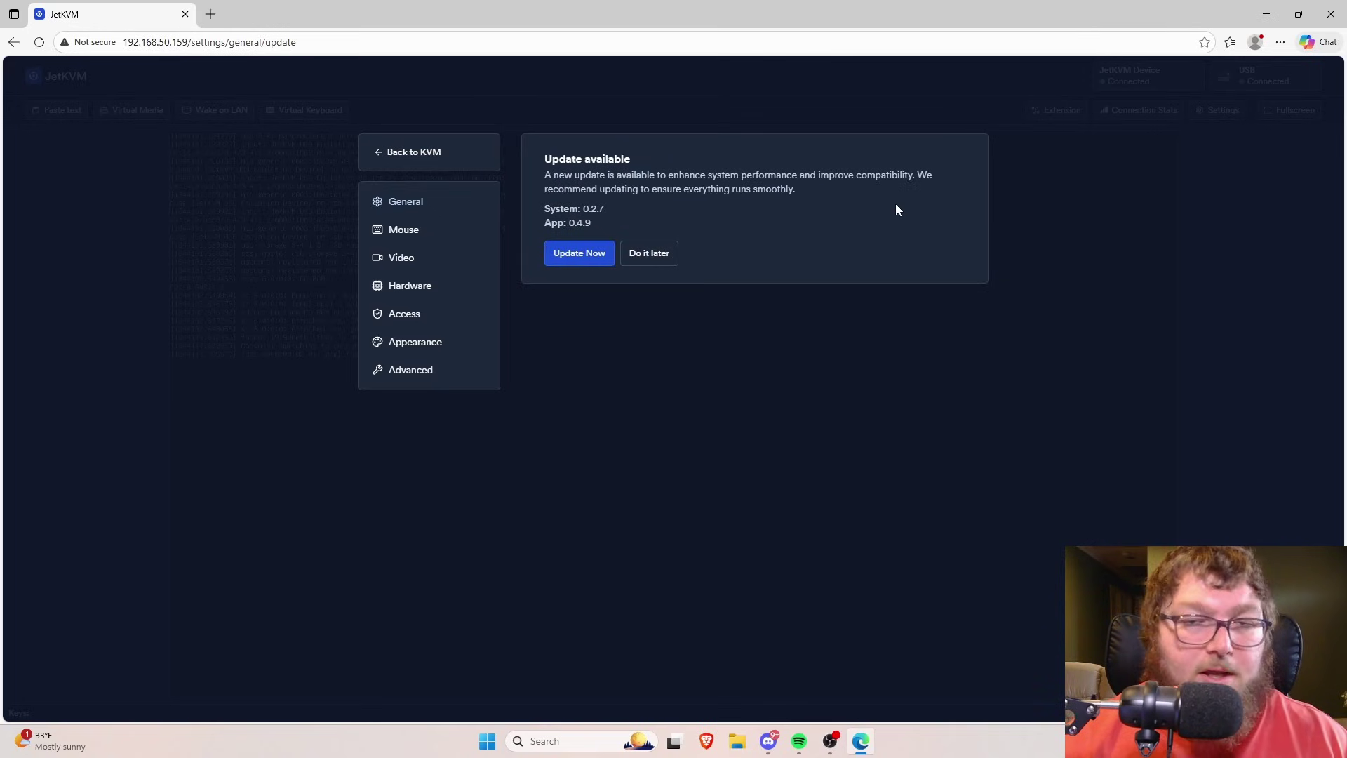
pyautogui.click(651, 260)
pyautogui.click(221, 196)
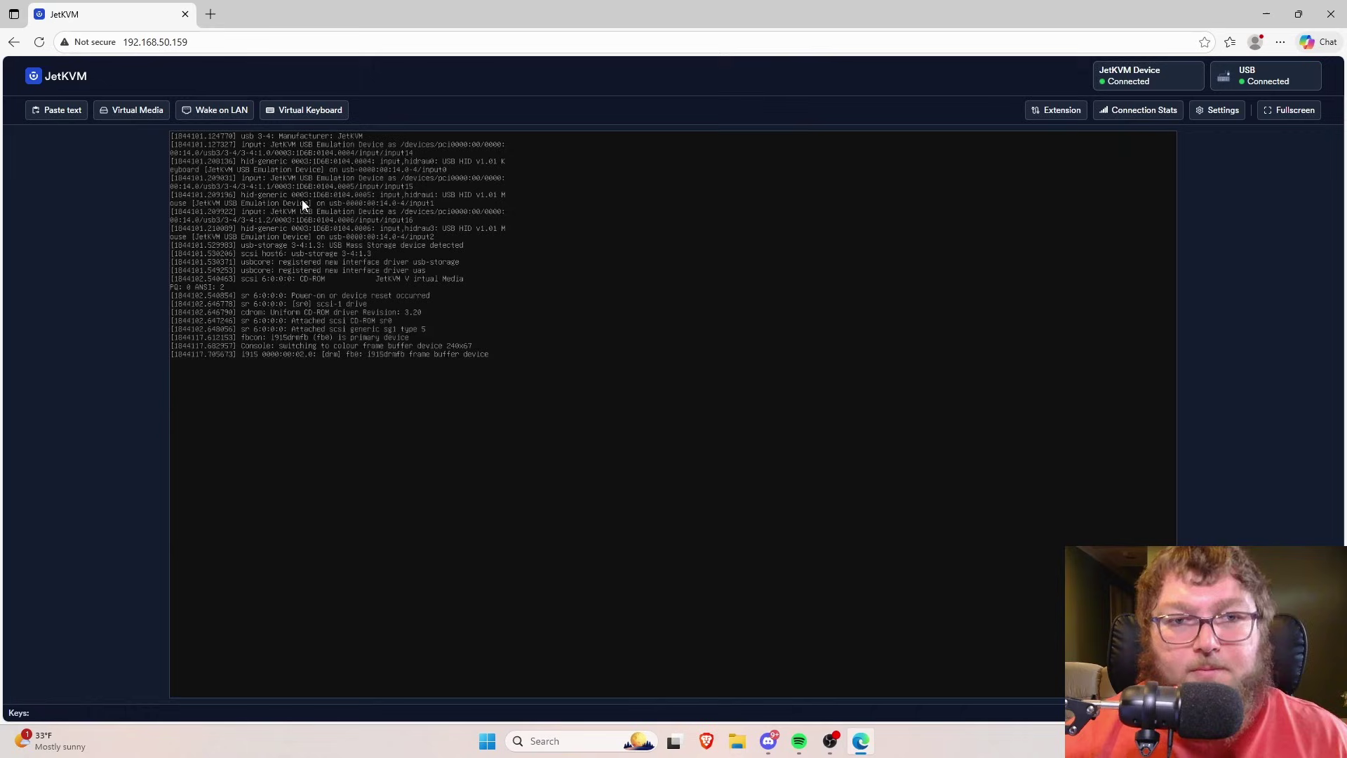
# Enter the login credential at the macmini1 prompt and run uptime to show 21 days running.
pyautogui.write('carmine')
pyautogui.press('Return')
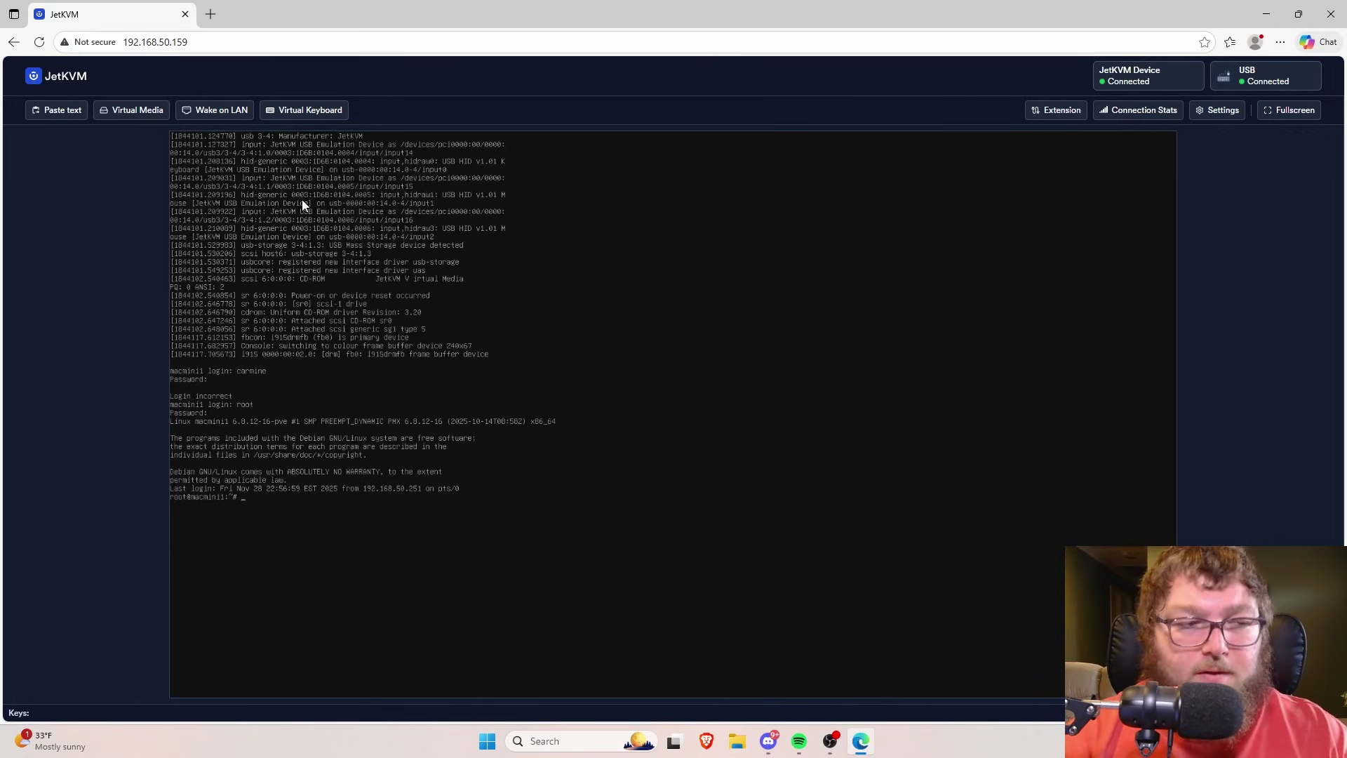
pyautogui.write('up')
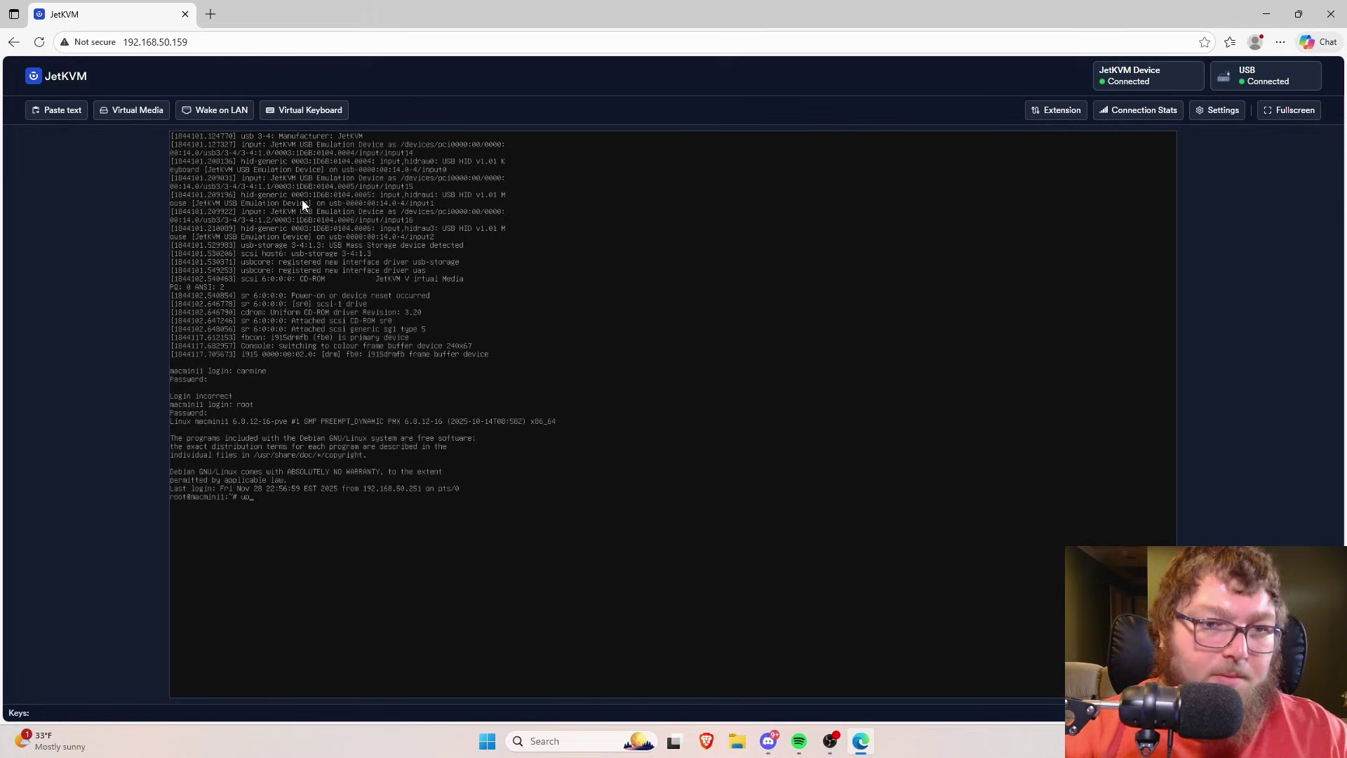
pyautogui.write('time')
pyautogui.press('Return')
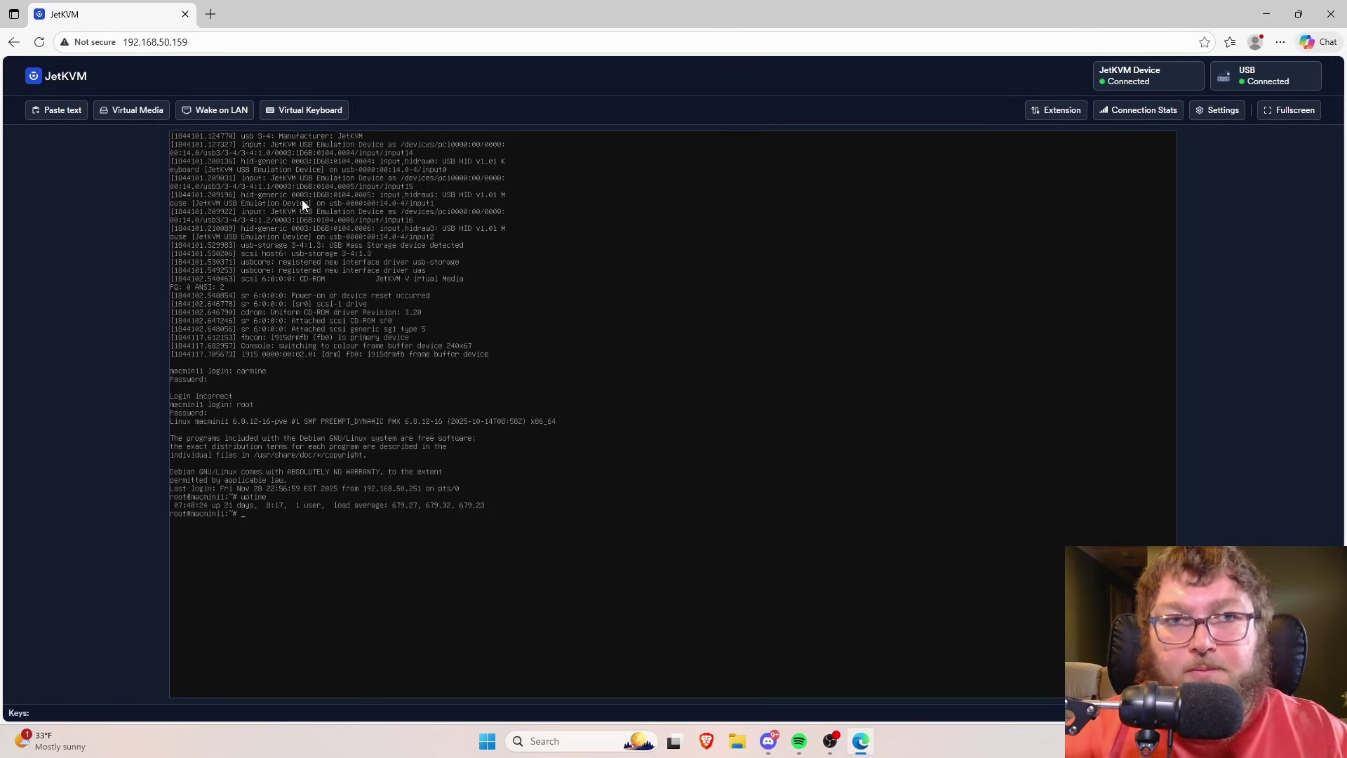
# Toggle the virtual keyboard, view the Wake on LAN list, then start adding new virtual media.
pyautogui.click(282, 112)
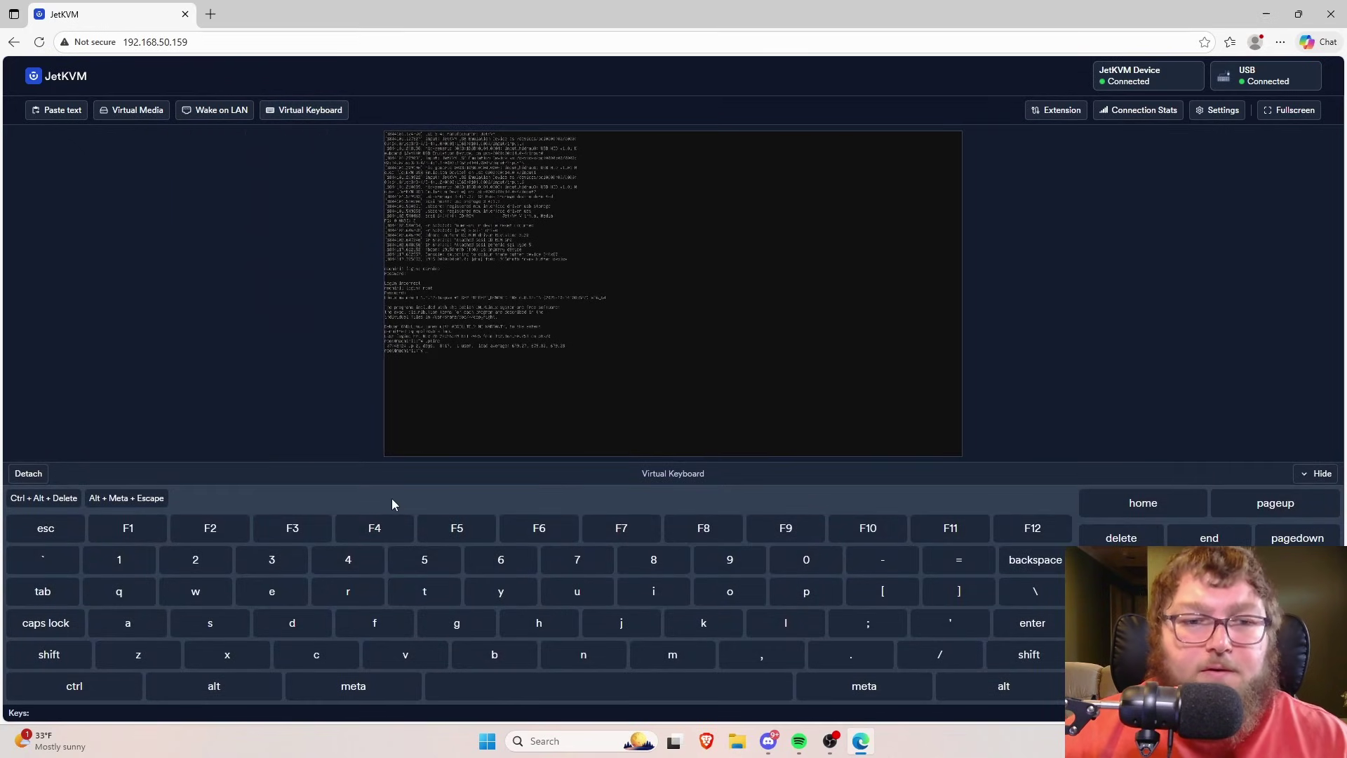
pyautogui.click(308, 113)
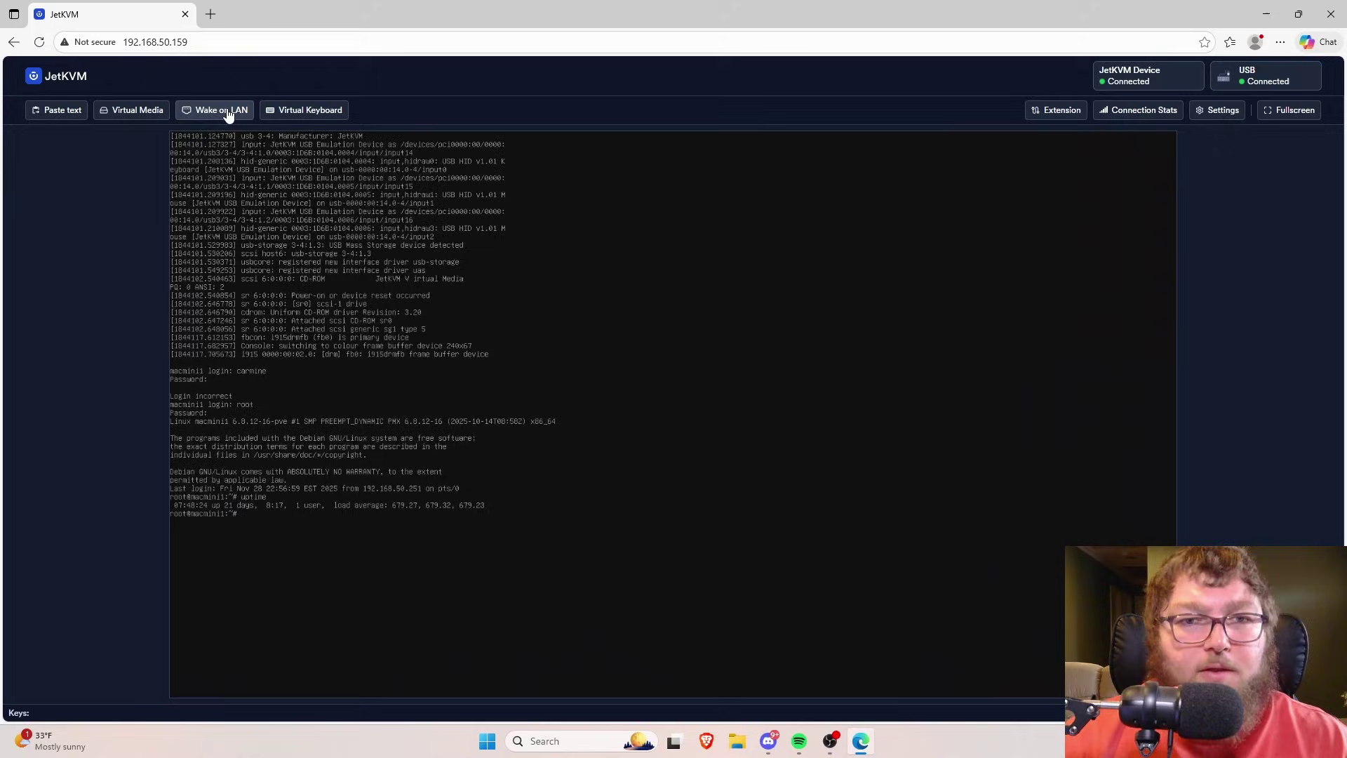
pyautogui.click(226, 111)
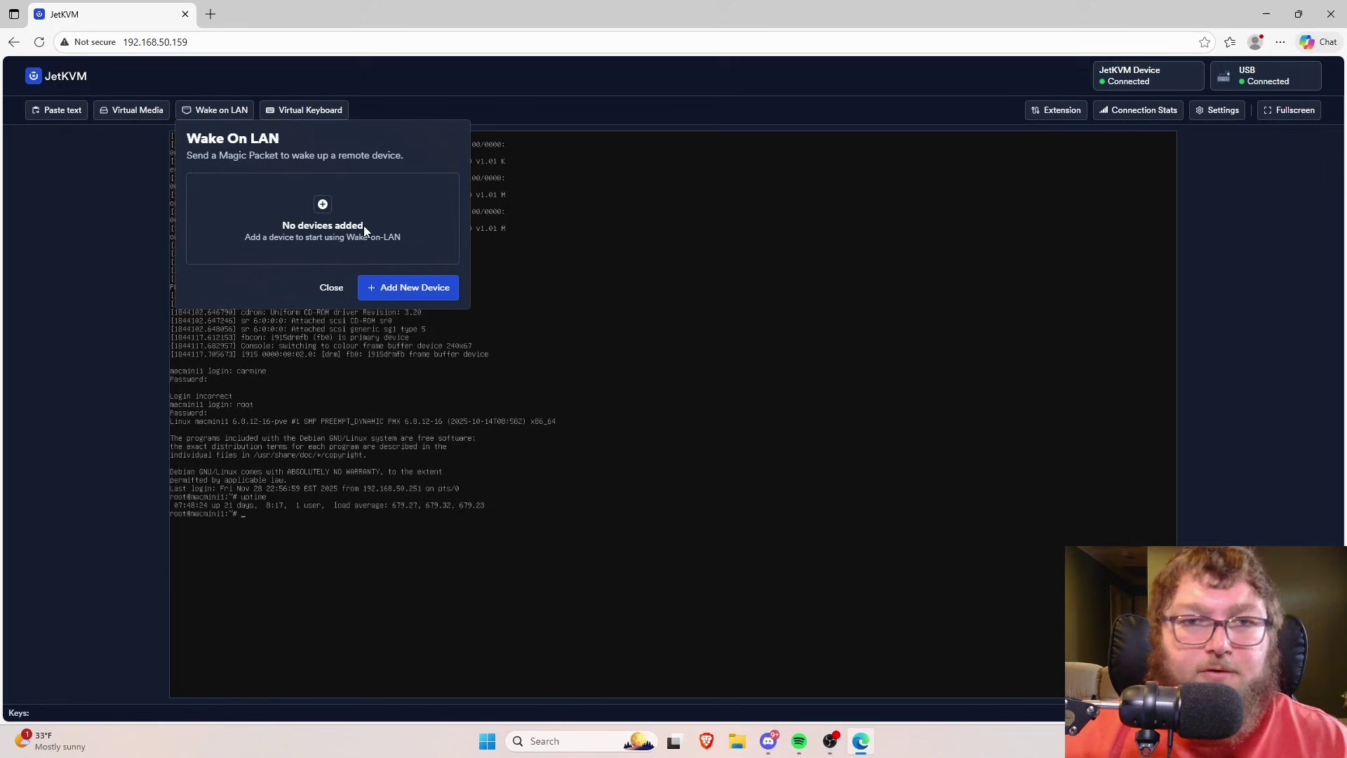
pyautogui.click(127, 112)
pyautogui.click(106, 112)
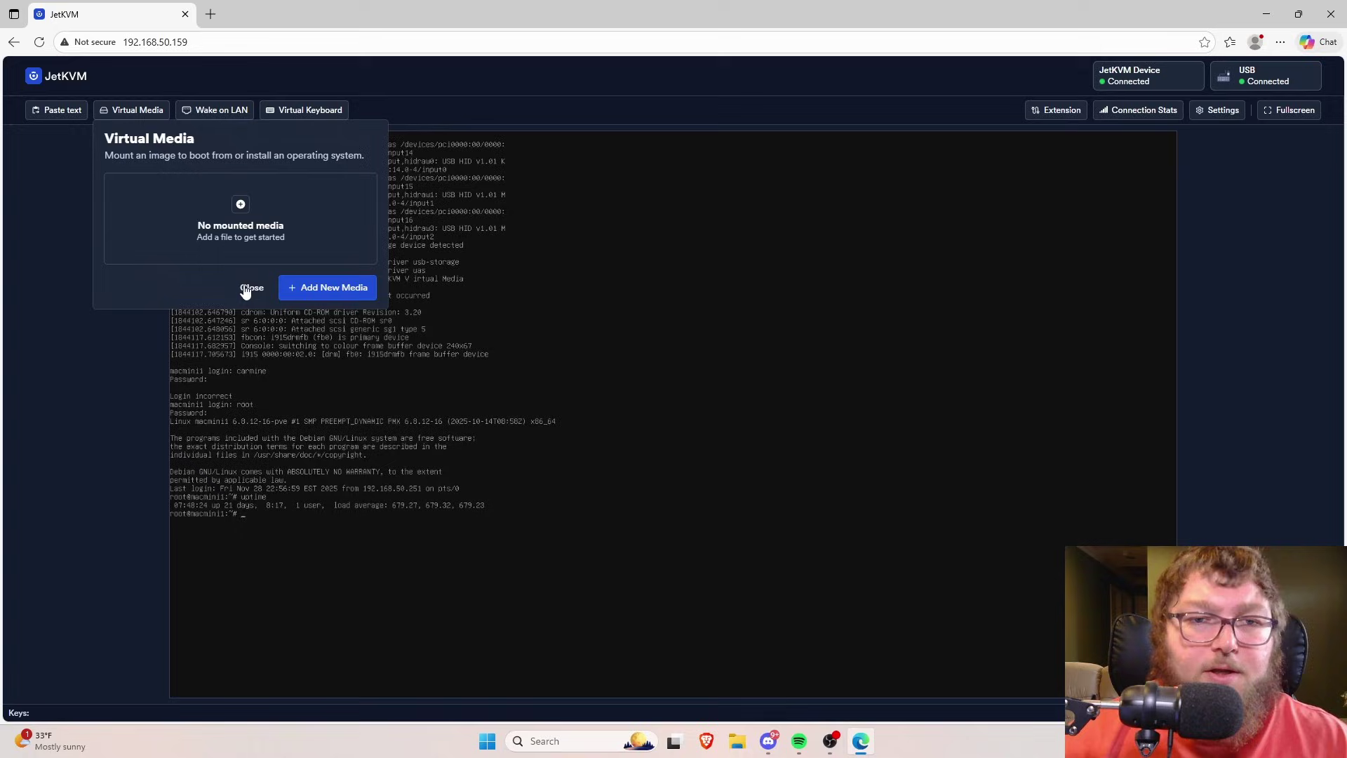
pyautogui.click(319, 288)
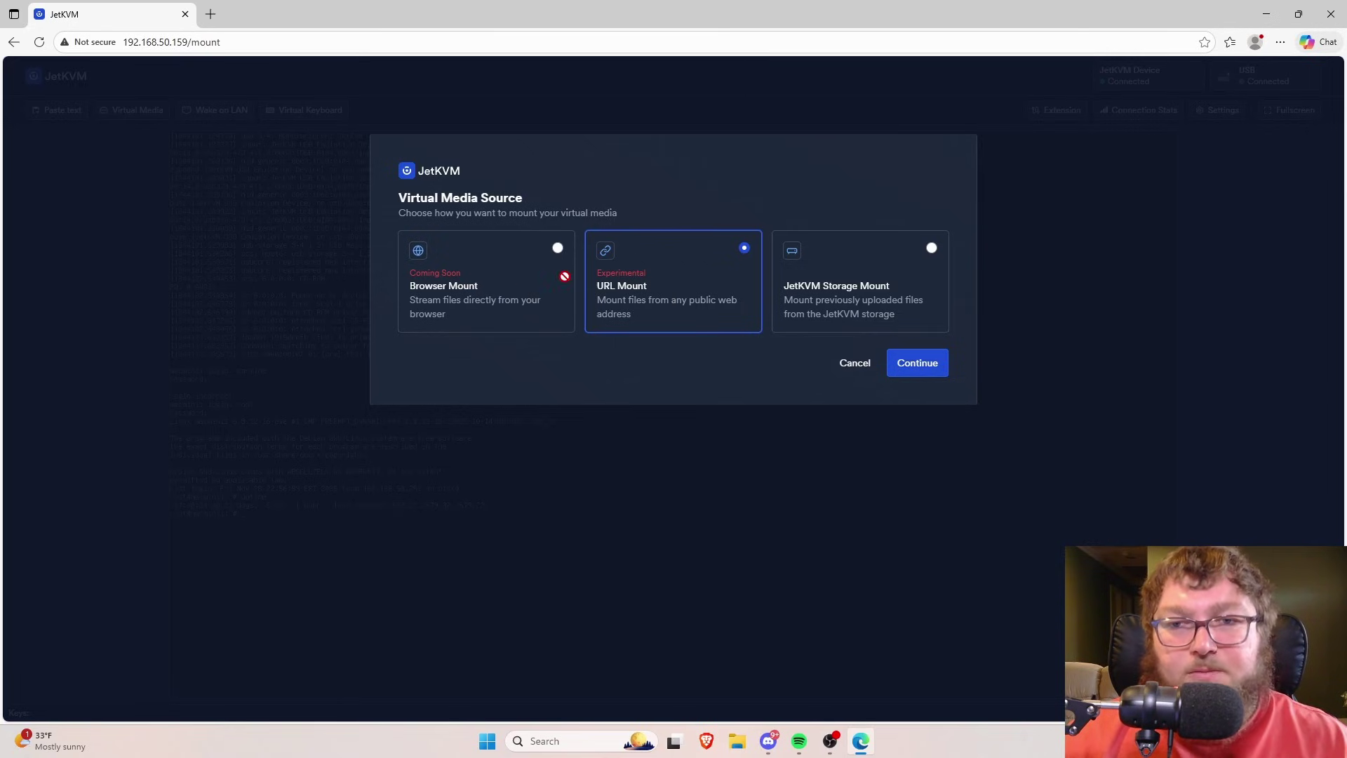
# Choose the JetKVM Storage mount and browse IsoFiles to pick the TrueNAS-SCALE-24.04.2 image for upload.
pyautogui.click(812, 303)
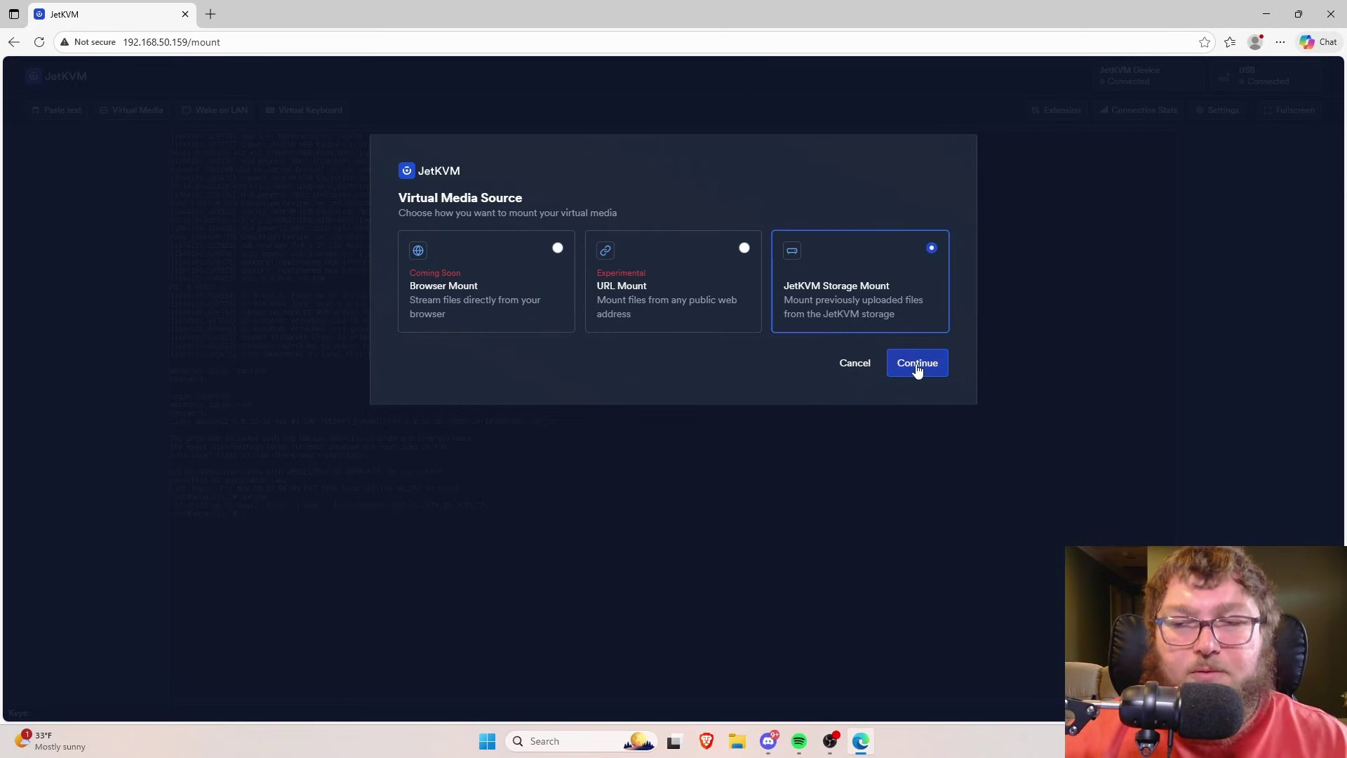
pyautogui.click(917, 365)
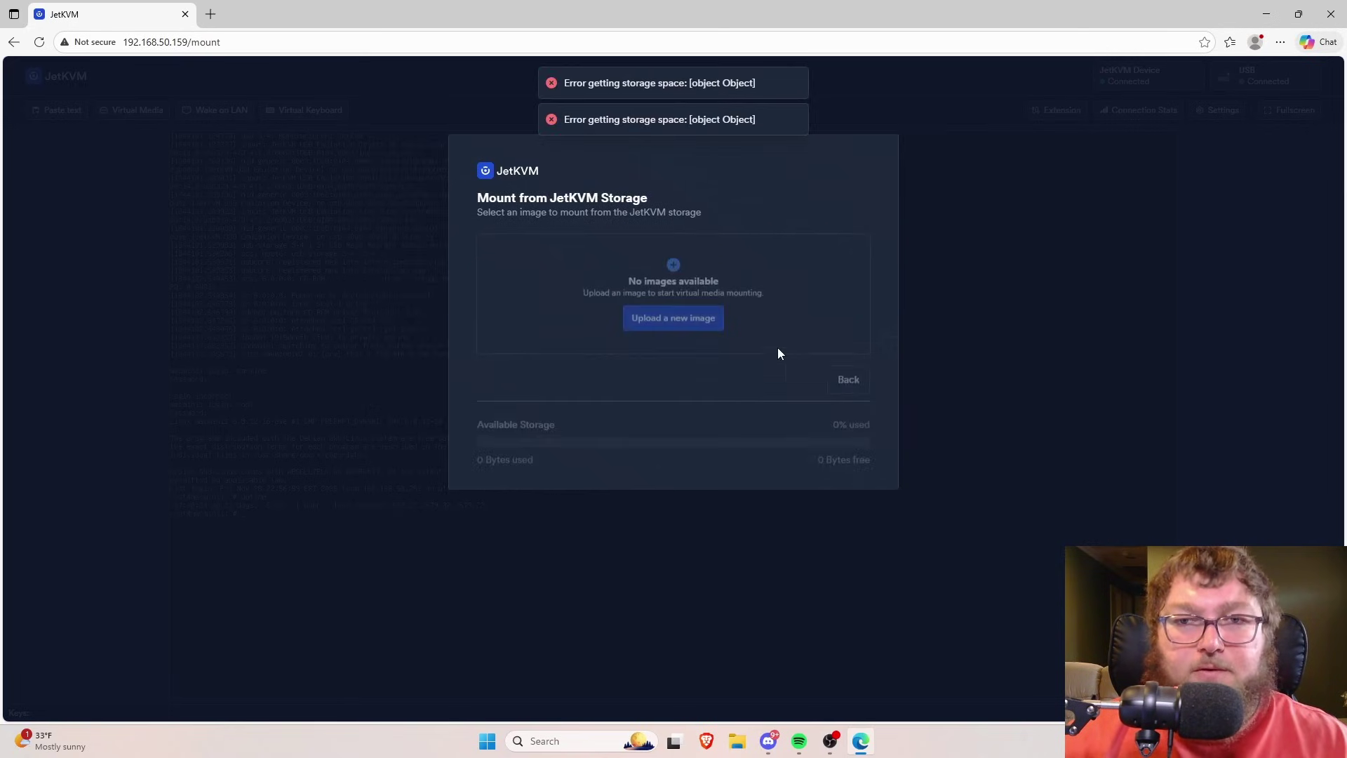
pyautogui.click(678, 313)
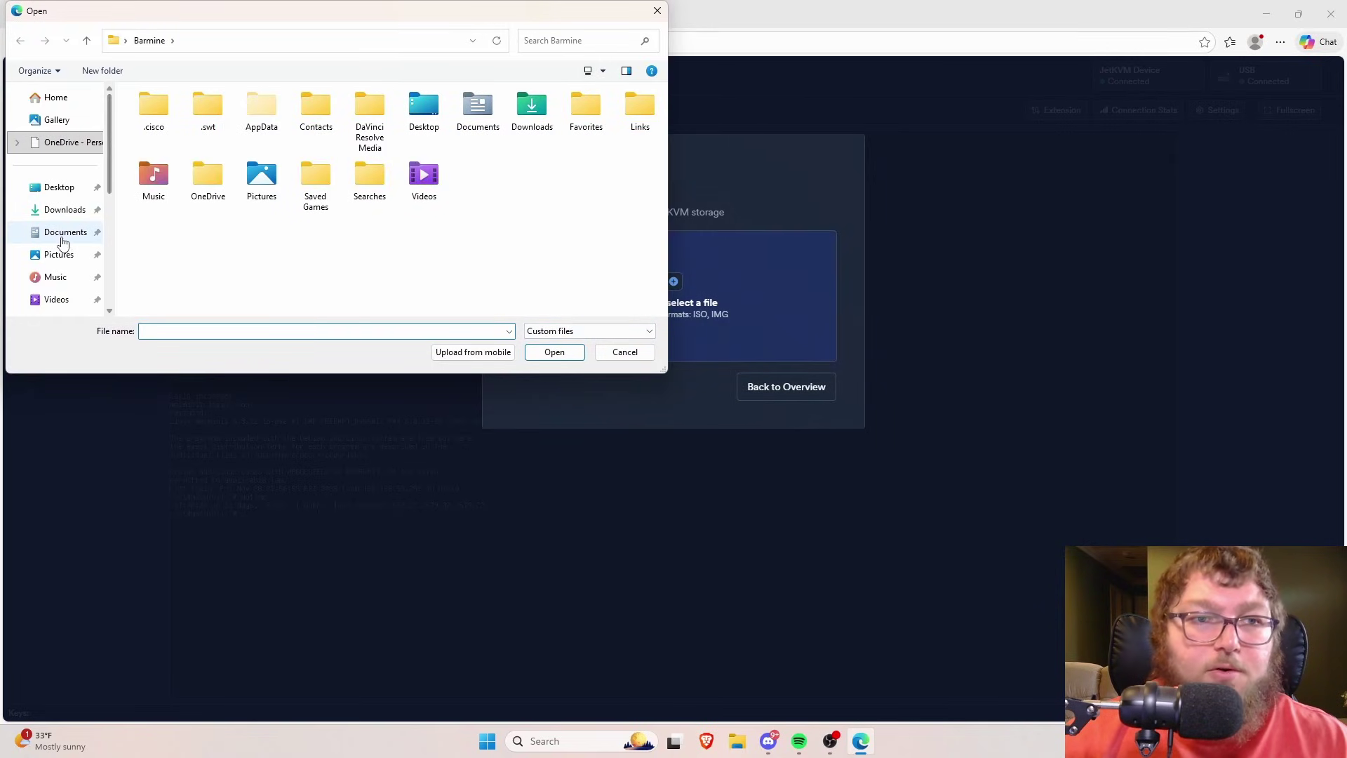
pyautogui.scroll(-1, 62, 288)
pyautogui.click(62, 294)
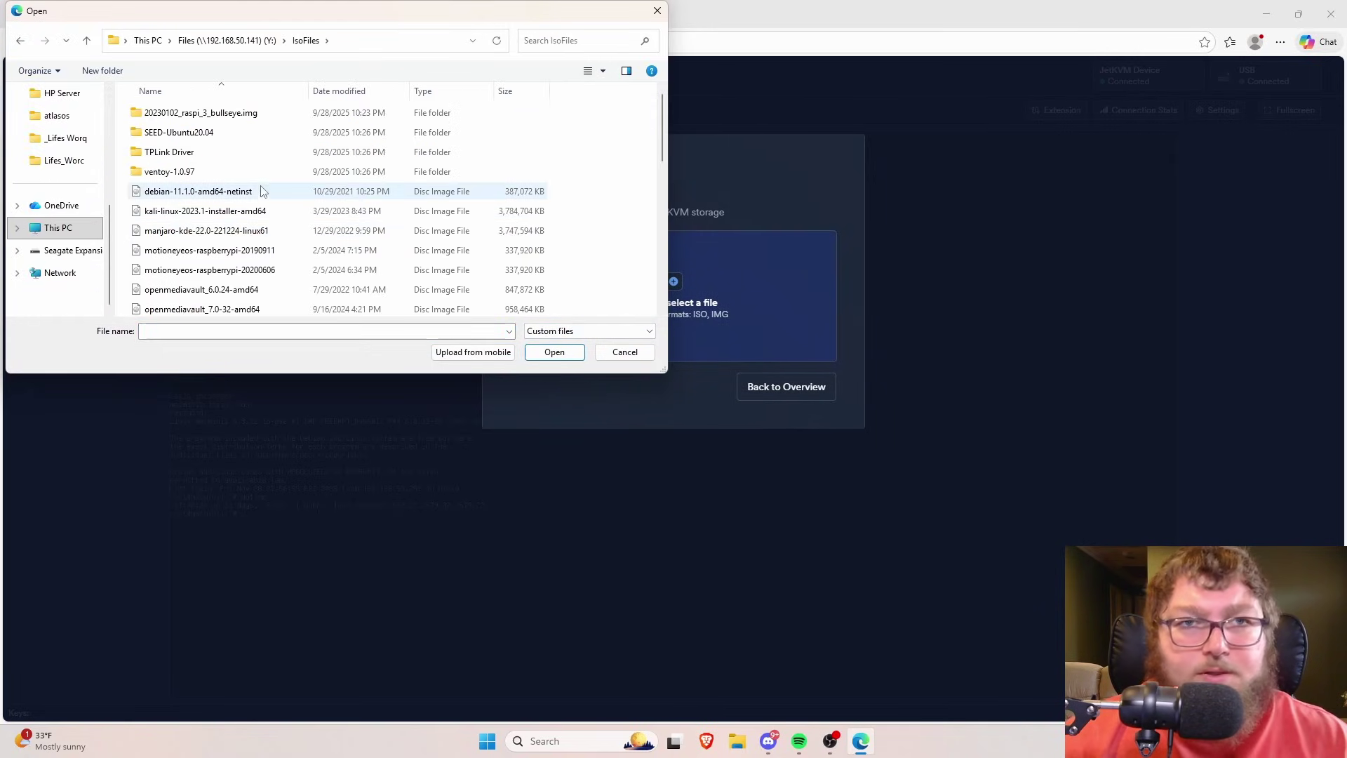
pyautogui.scroll(-3, 261, 191)
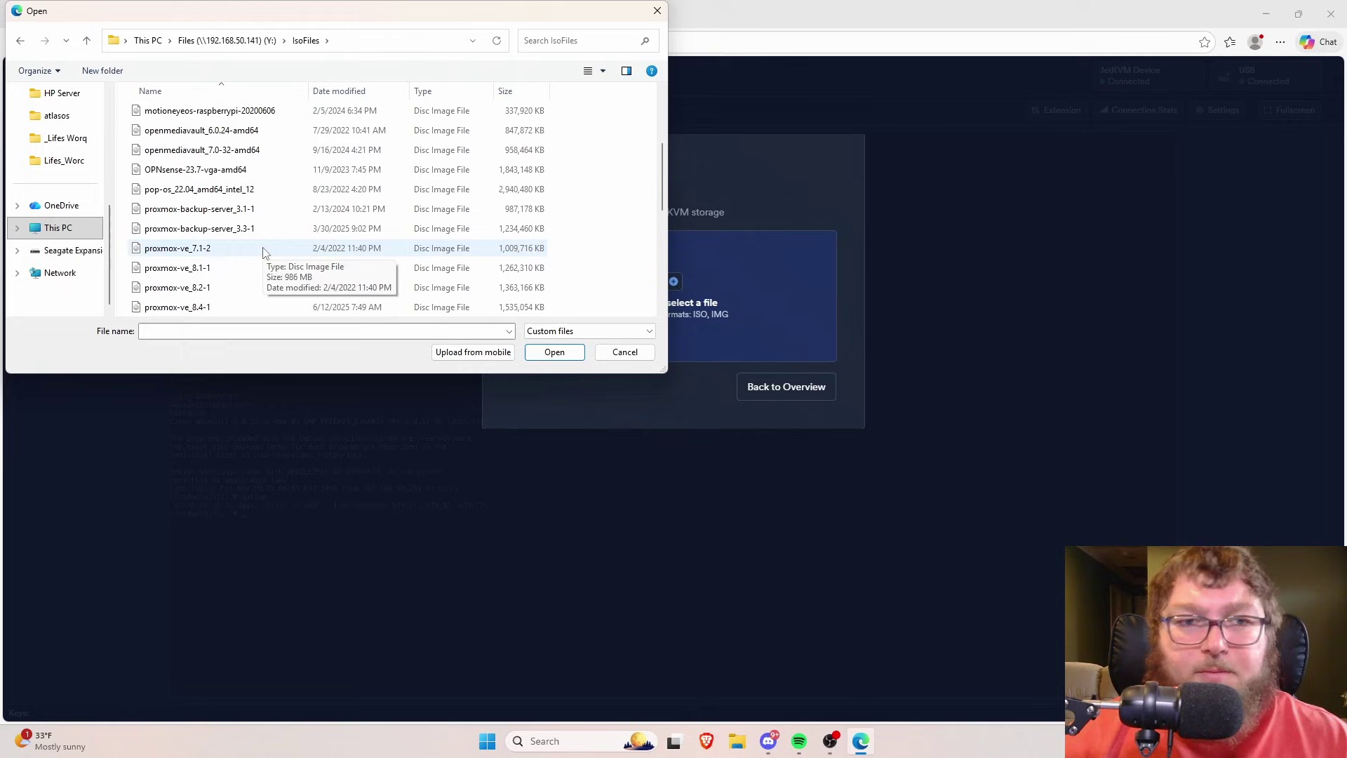
pyautogui.scroll(-2, 261, 254)
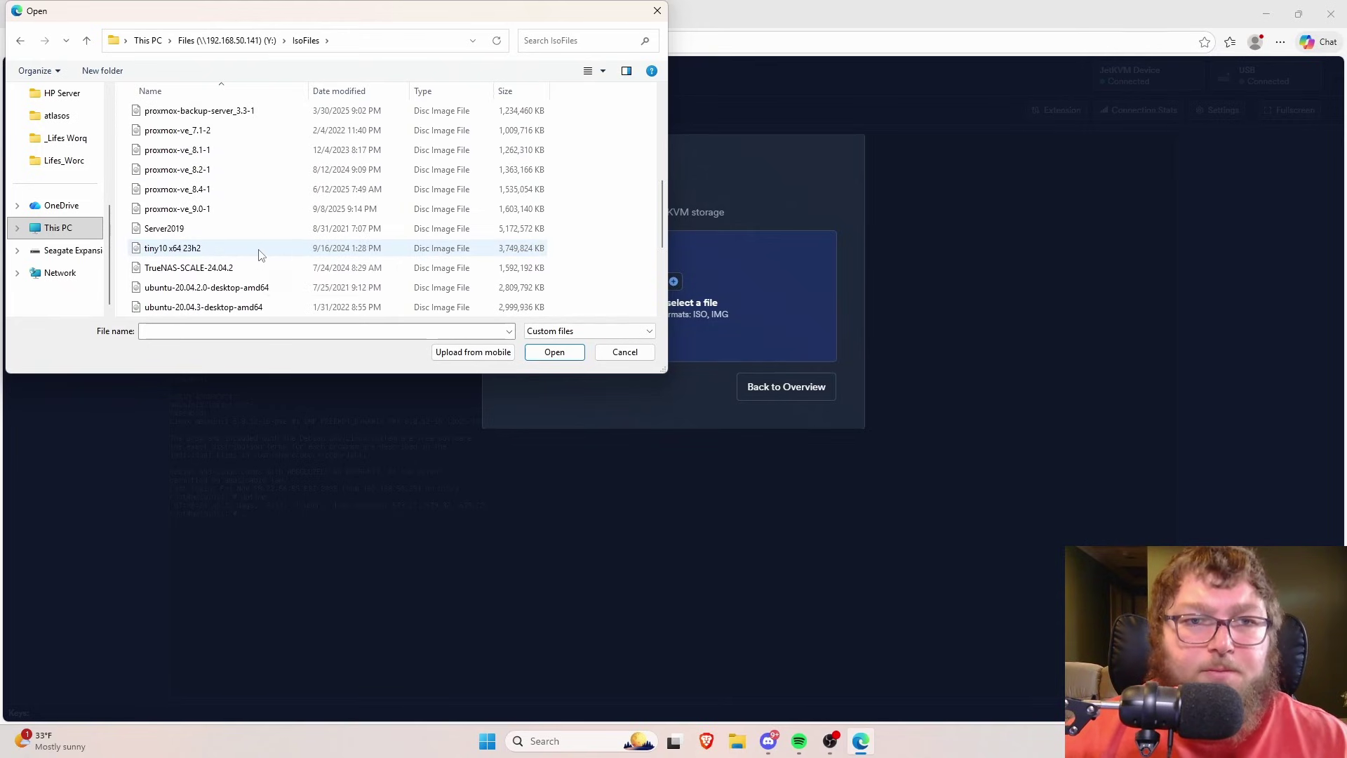
pyautogui.click(227, 270)
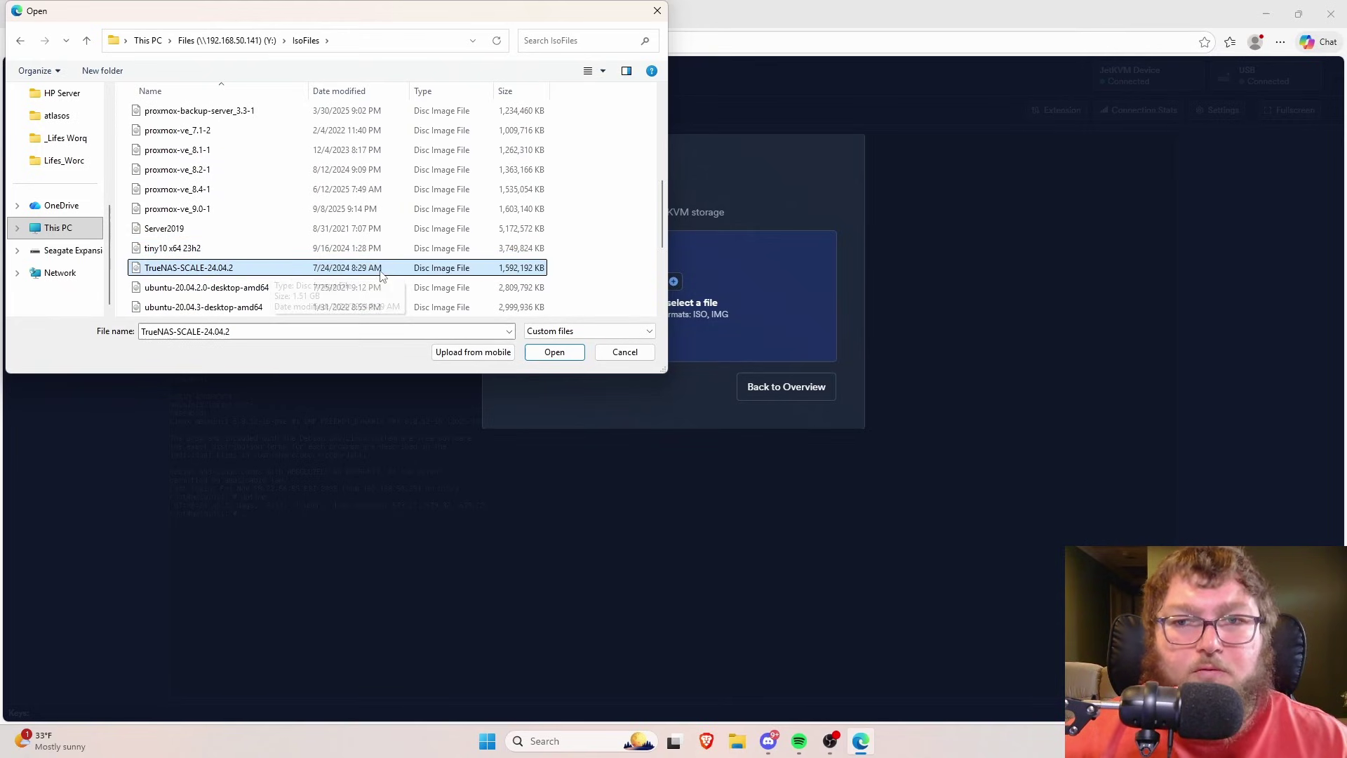
# Cancel the upload, go back to the storage overview, and close virtual media.
pyautogui.click(624, 351)
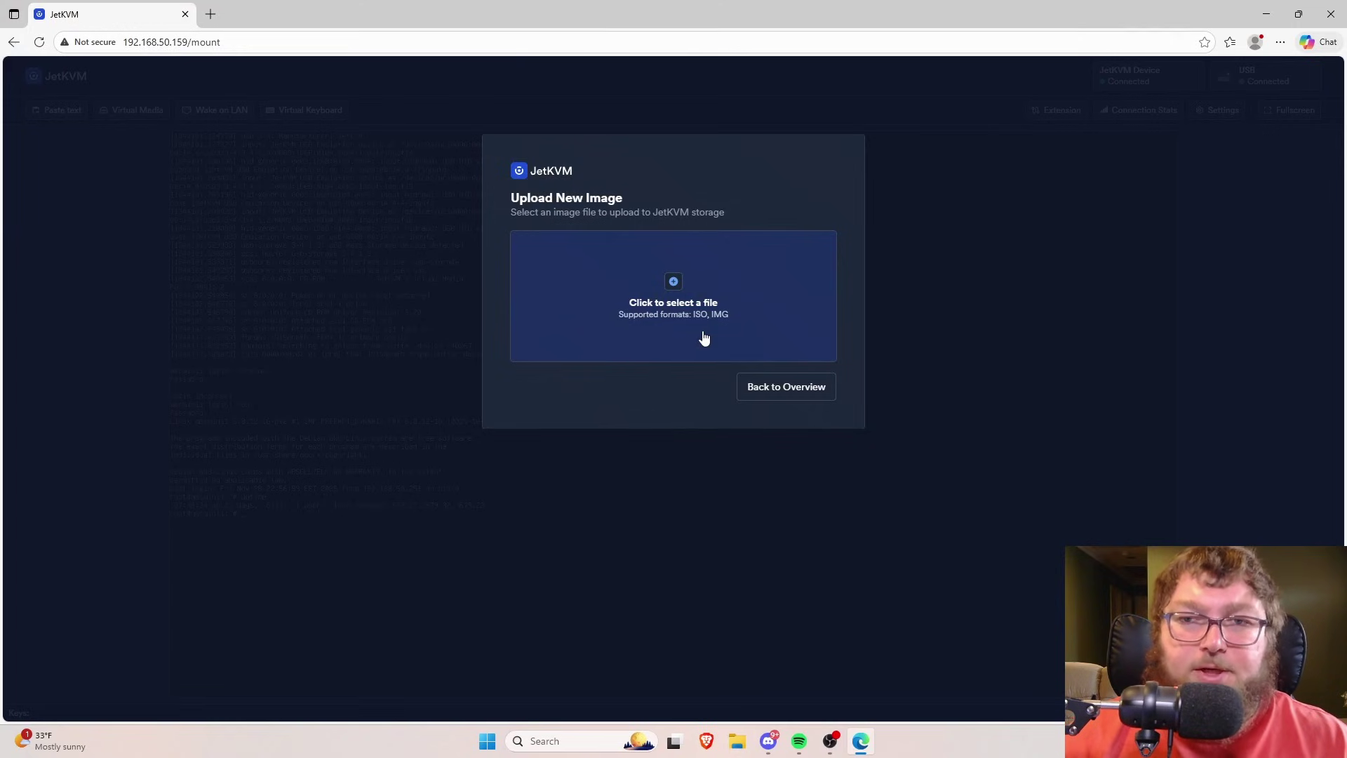
pyautogui.click(761, 386)
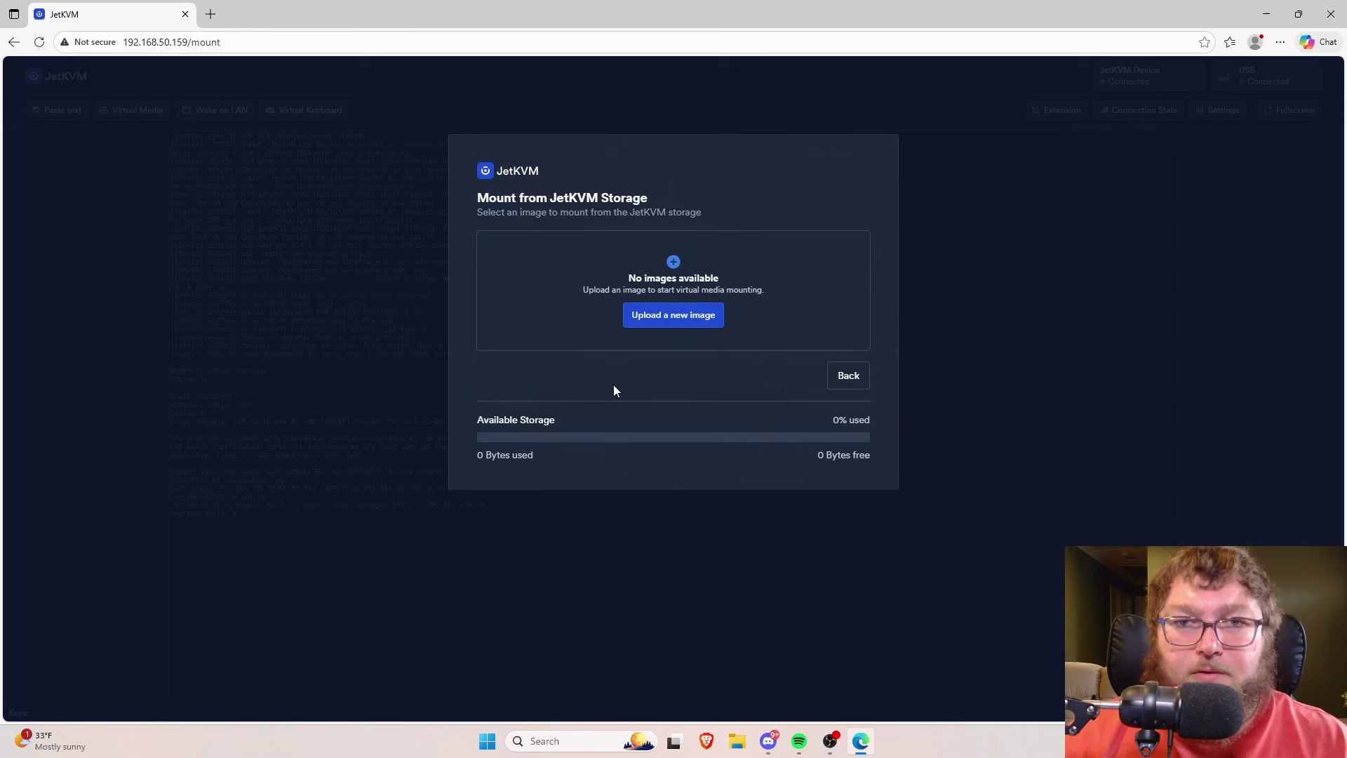
pyautogui.click(855, 382)
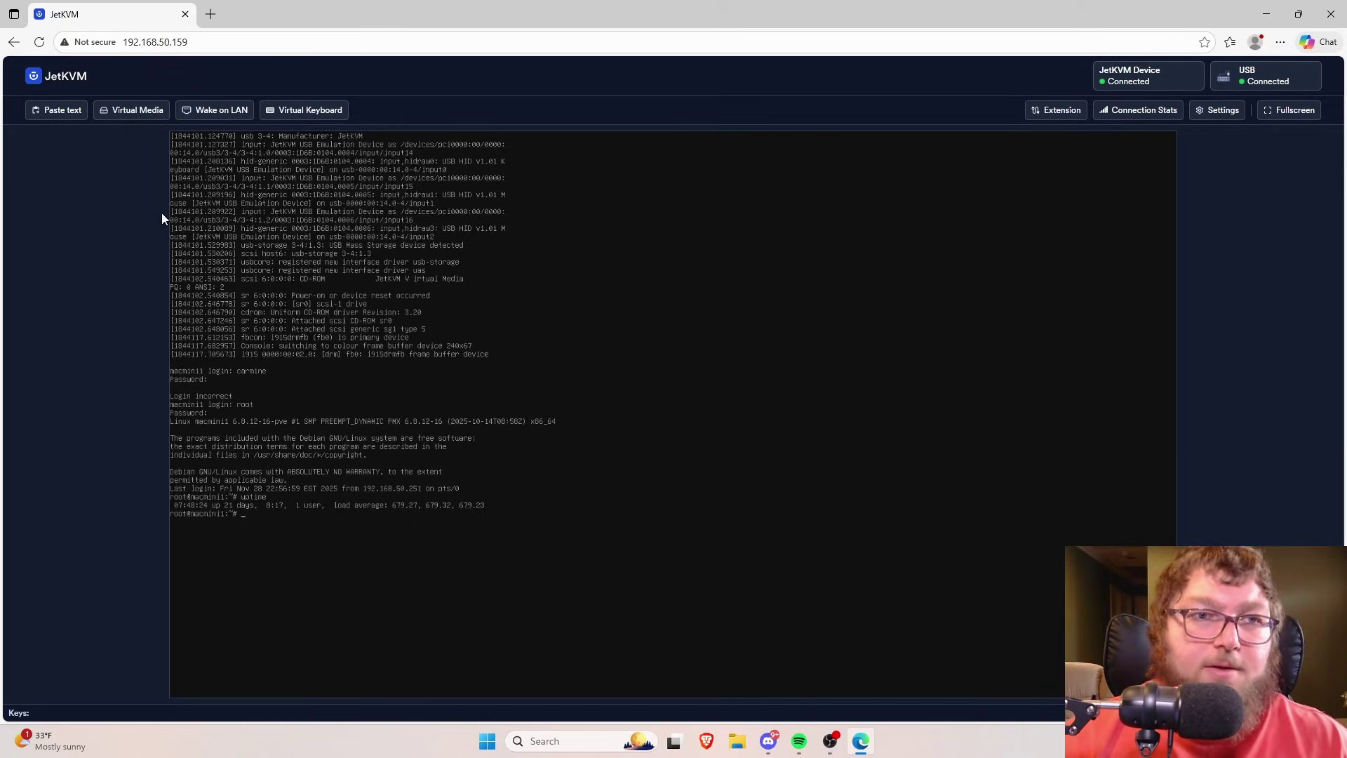
# Paste the text 'updtioe' into the remote terminal, then erase it with Backspace.
pyautogui.click(56, 110)
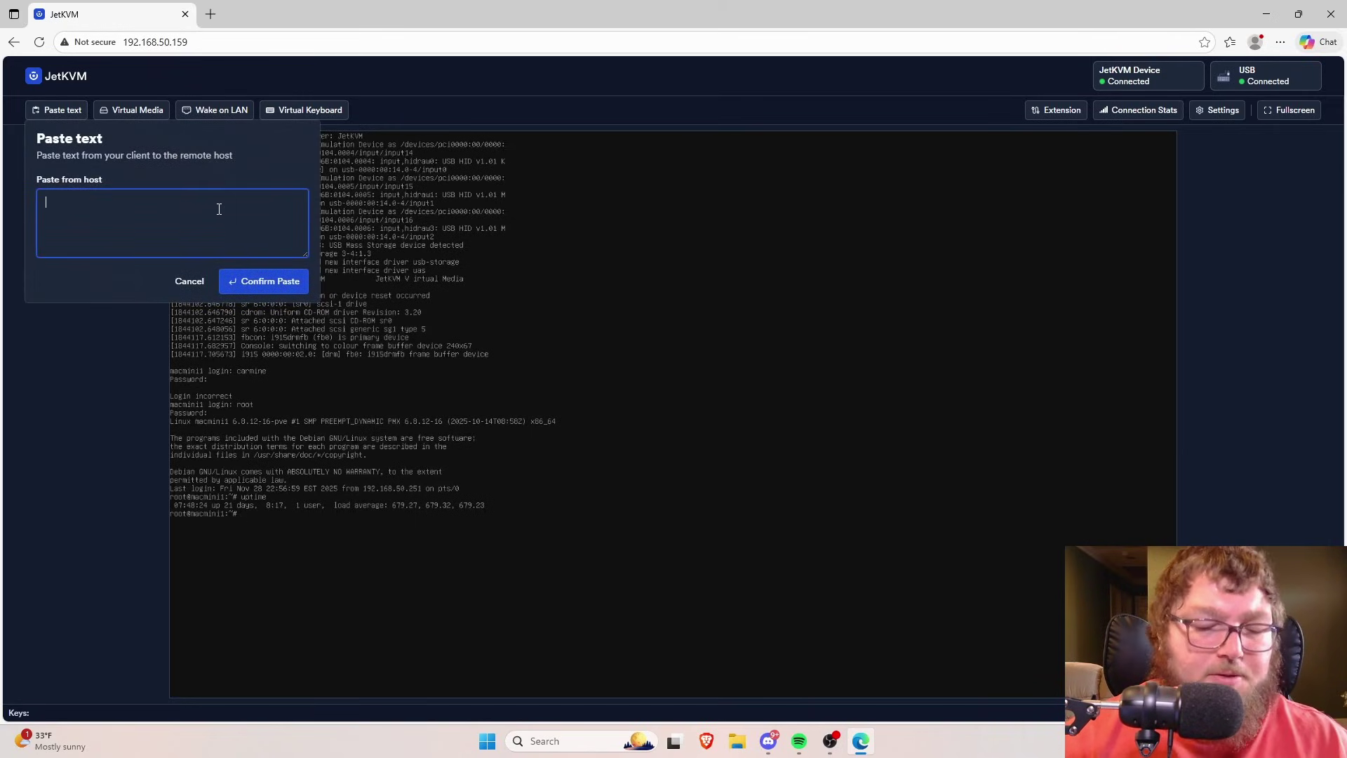
pyautogui.write('upd')
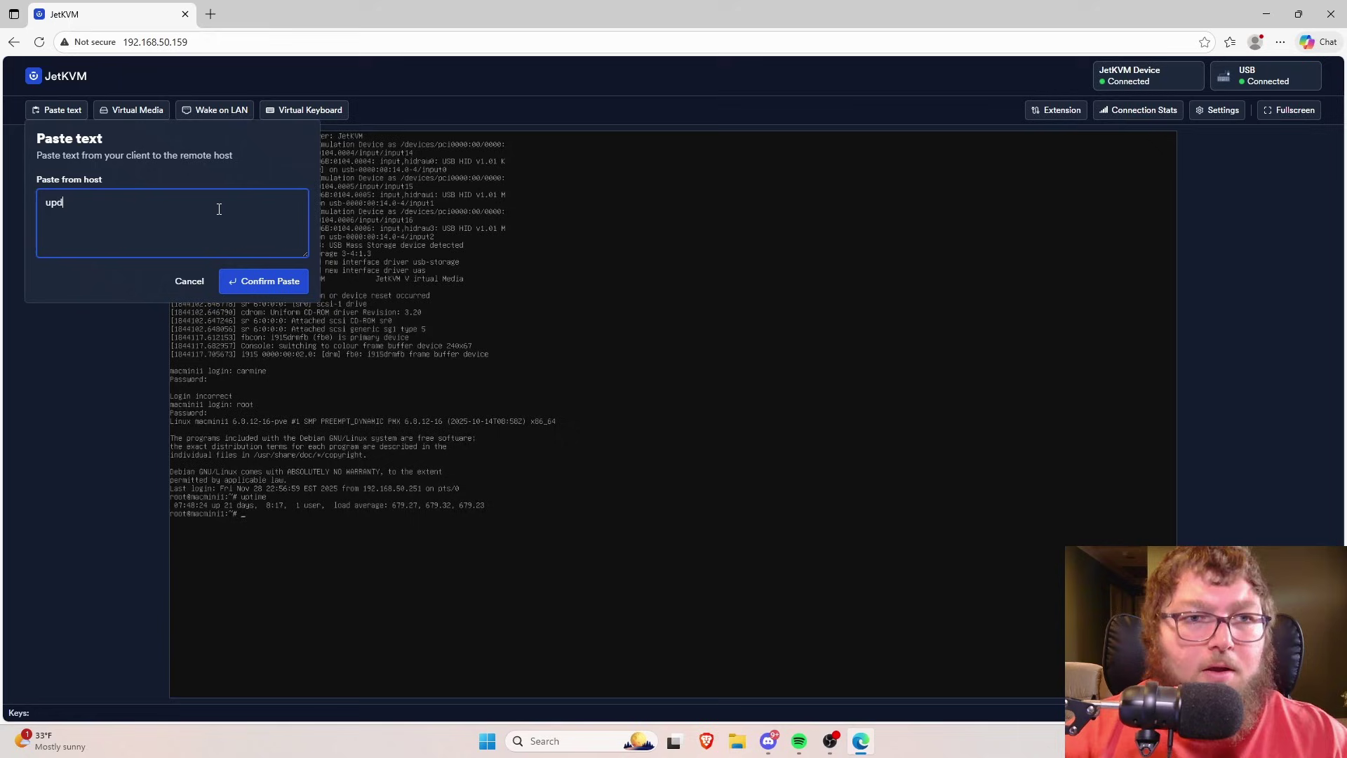
pyautogui.write('tioe')
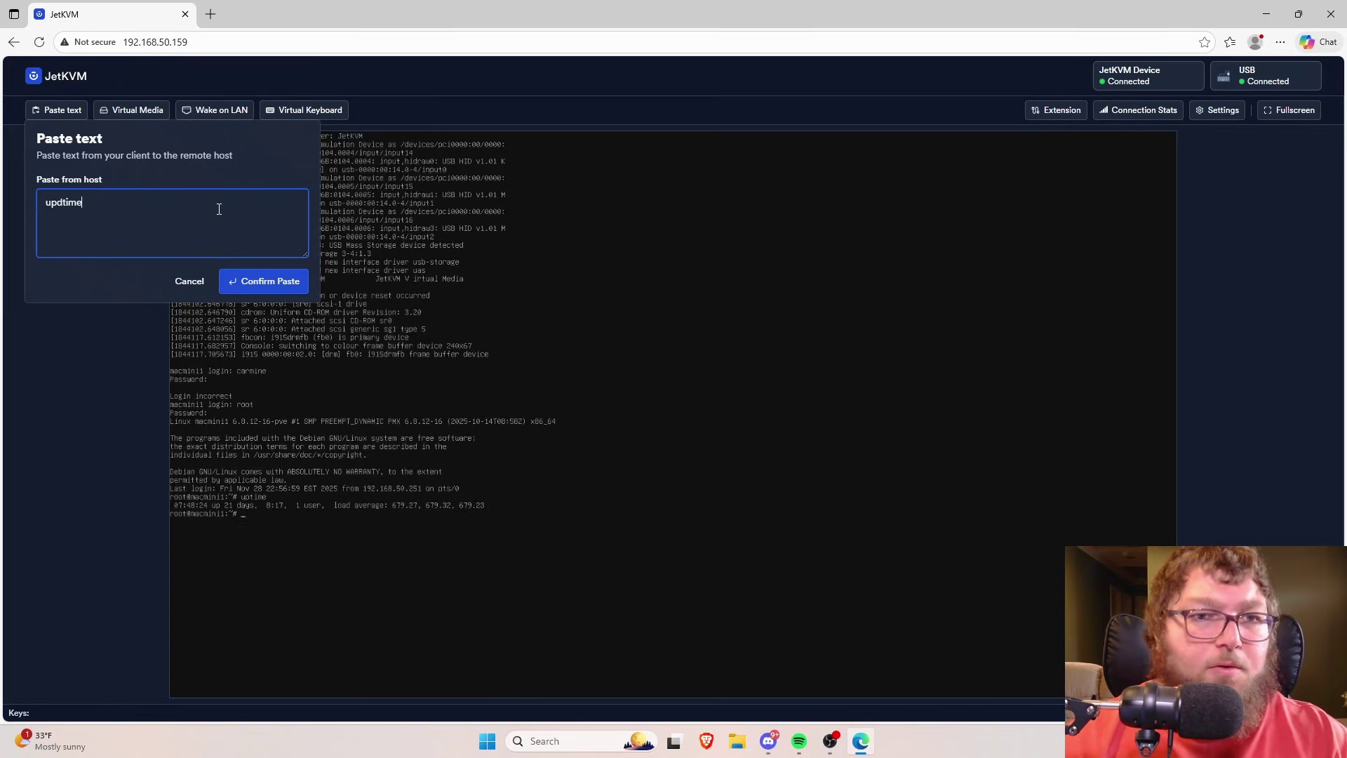
pyautogui.click(265, 280)
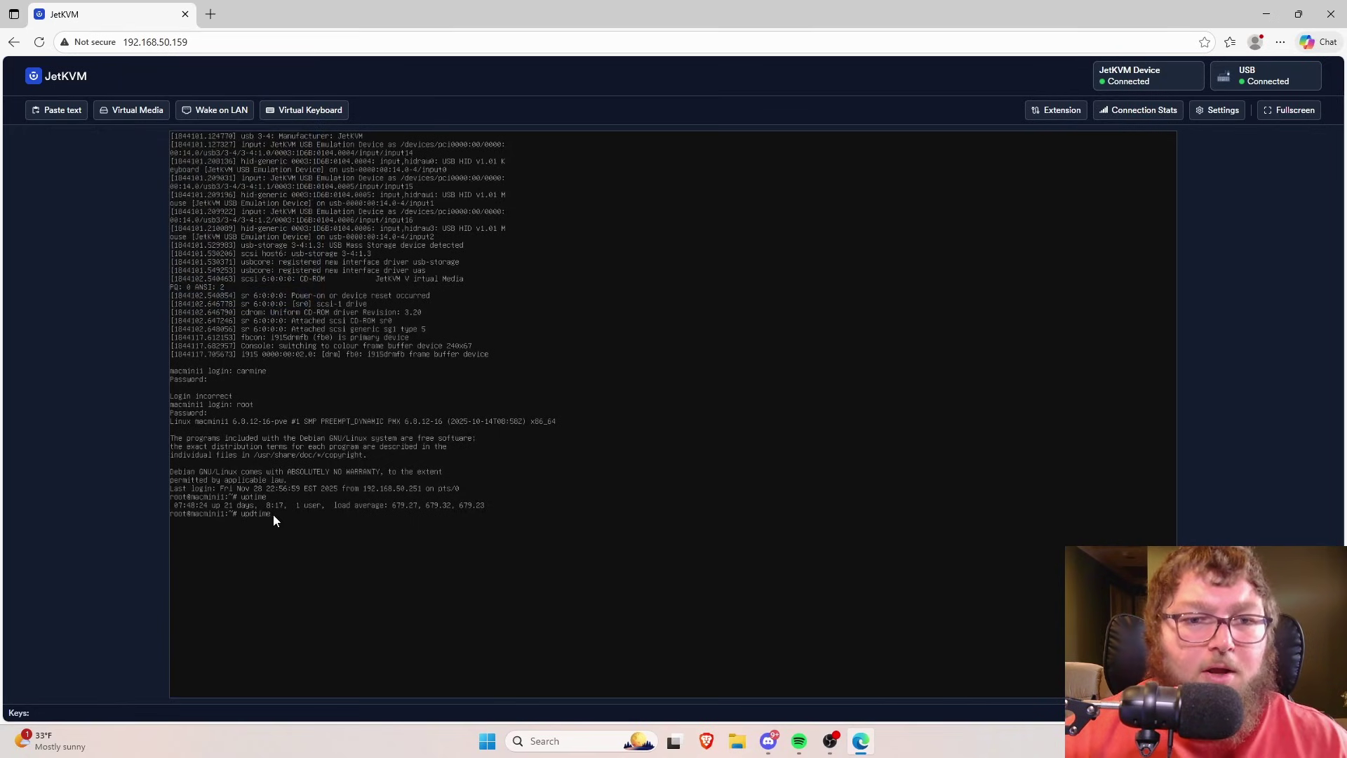
pyautogui.press('BackSpace')
pyautogui.press('BackSpace')
pyautogui.press('BackSpace')
pyautogui.press('BackSpace')
pyautogui.press('BackSpace')
pyautogui.press('BackSpace')
pyautogui.press('BackSpace')
# Show the Connection Stats extension beside the console, then open and close Settings.
pyautogui.click(1056, 110)
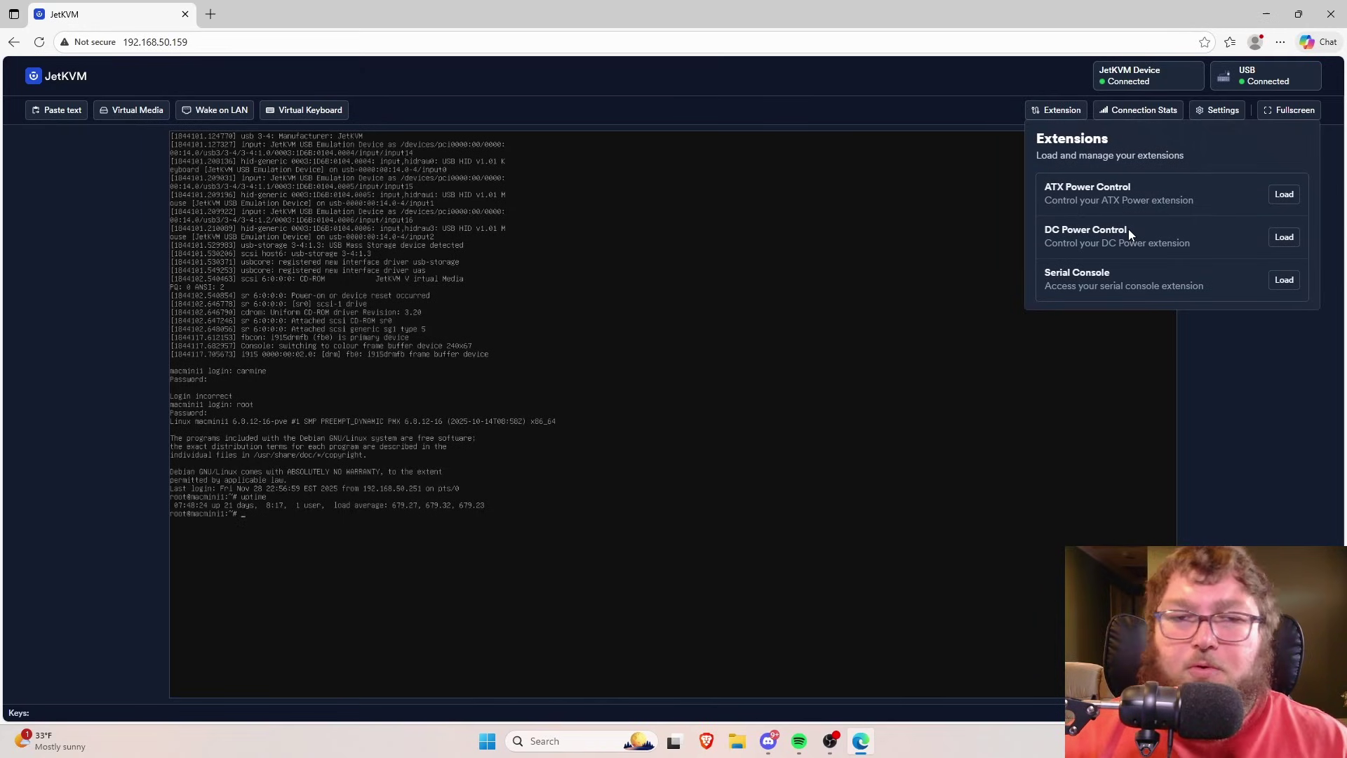
pyautogui.click(1137, 110)
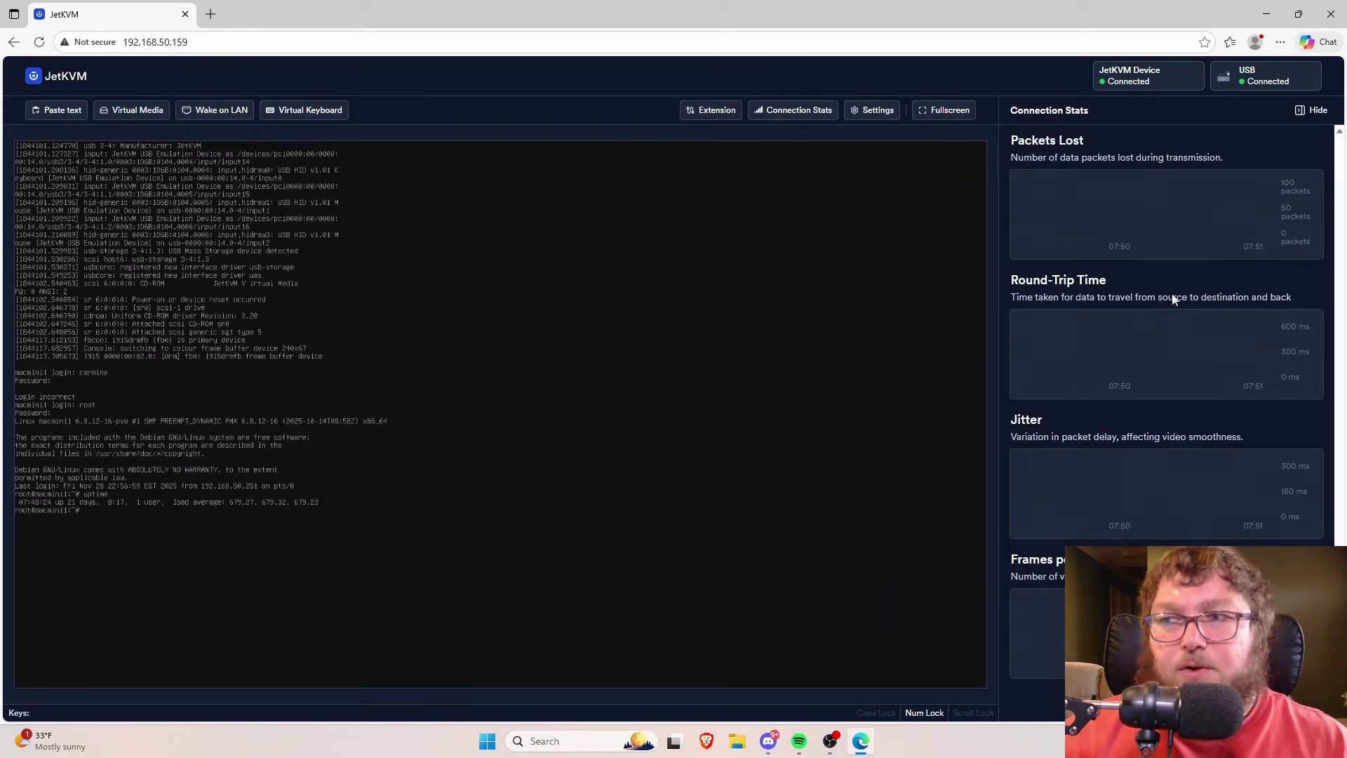
pyautogui.click(878, 110)
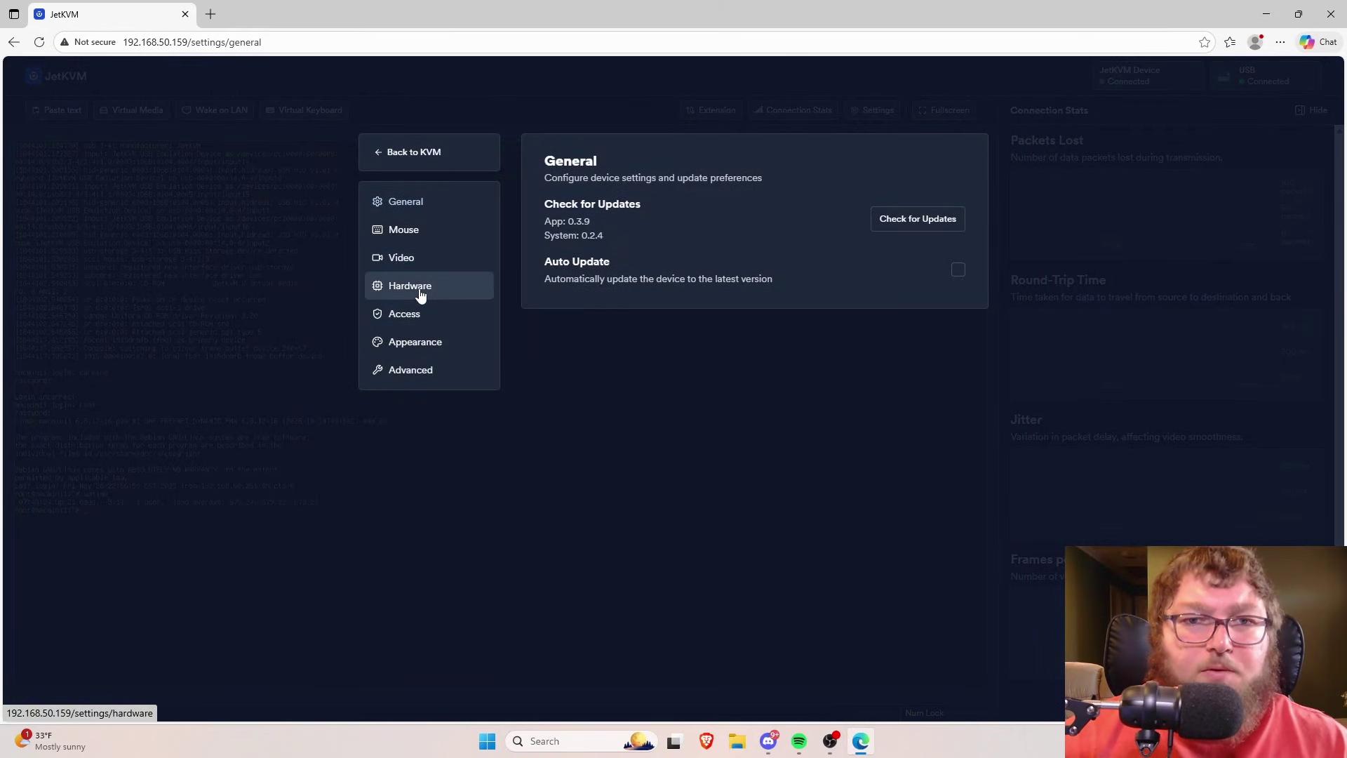
pyautogui.click(576, 98)
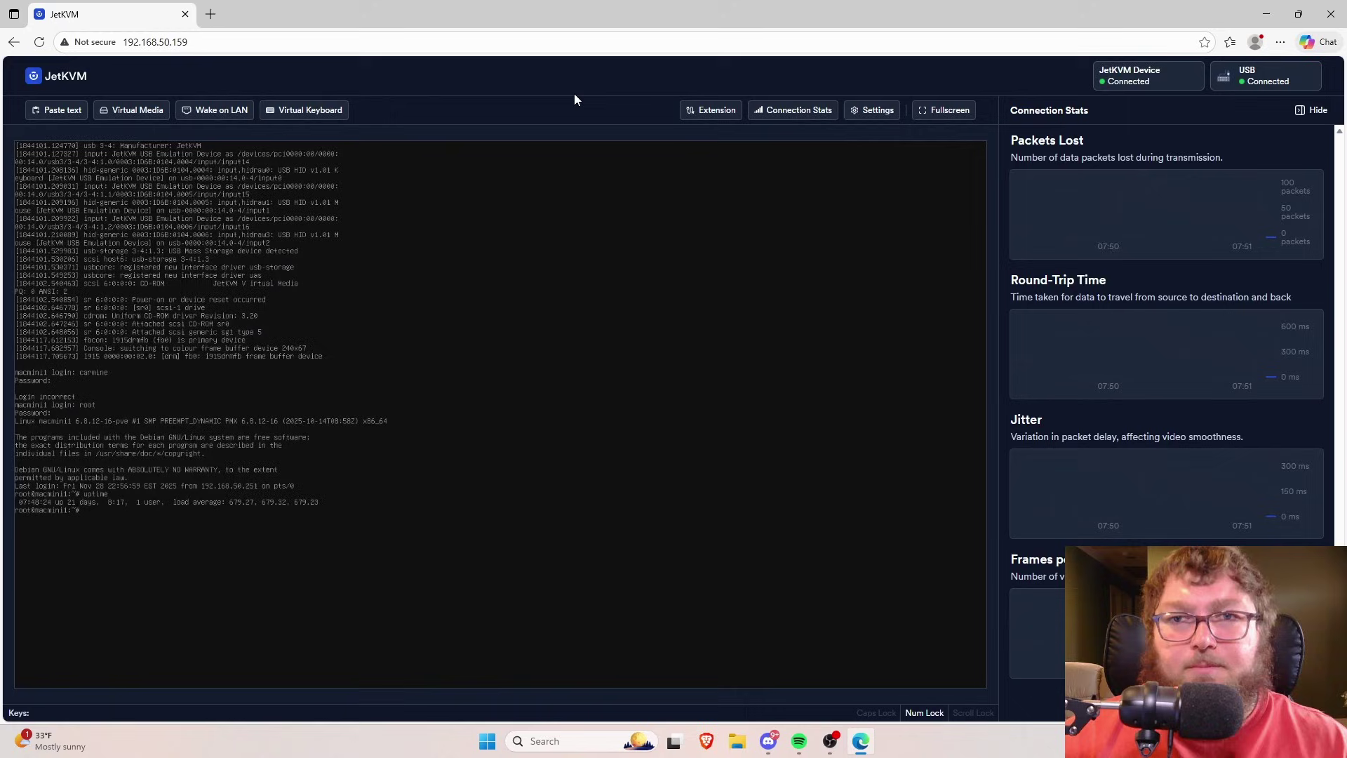
# Hide Connection Stats and cycle the second JetKVM's KVM switch channels, ending on the Proxmox console.
pyautogui.click(798, 112)
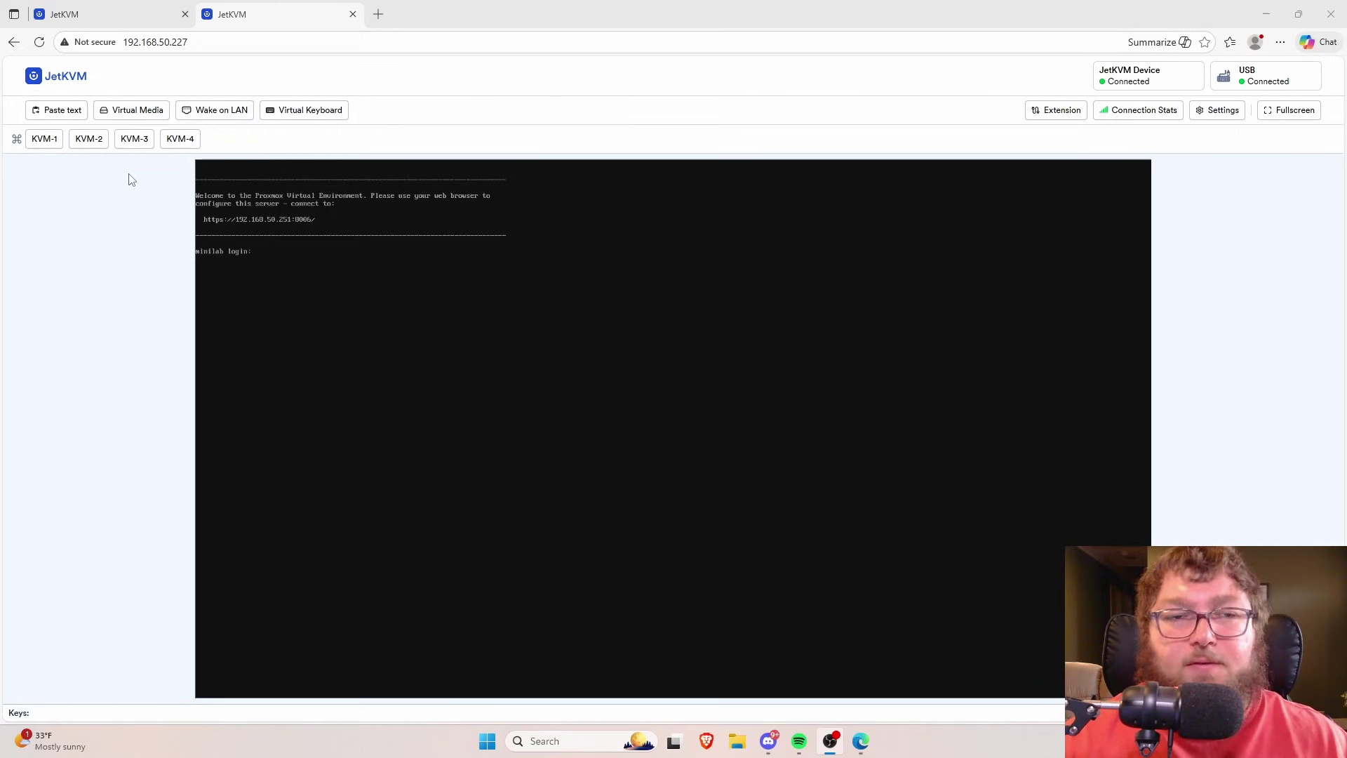
pyautogui.click(85, 143)
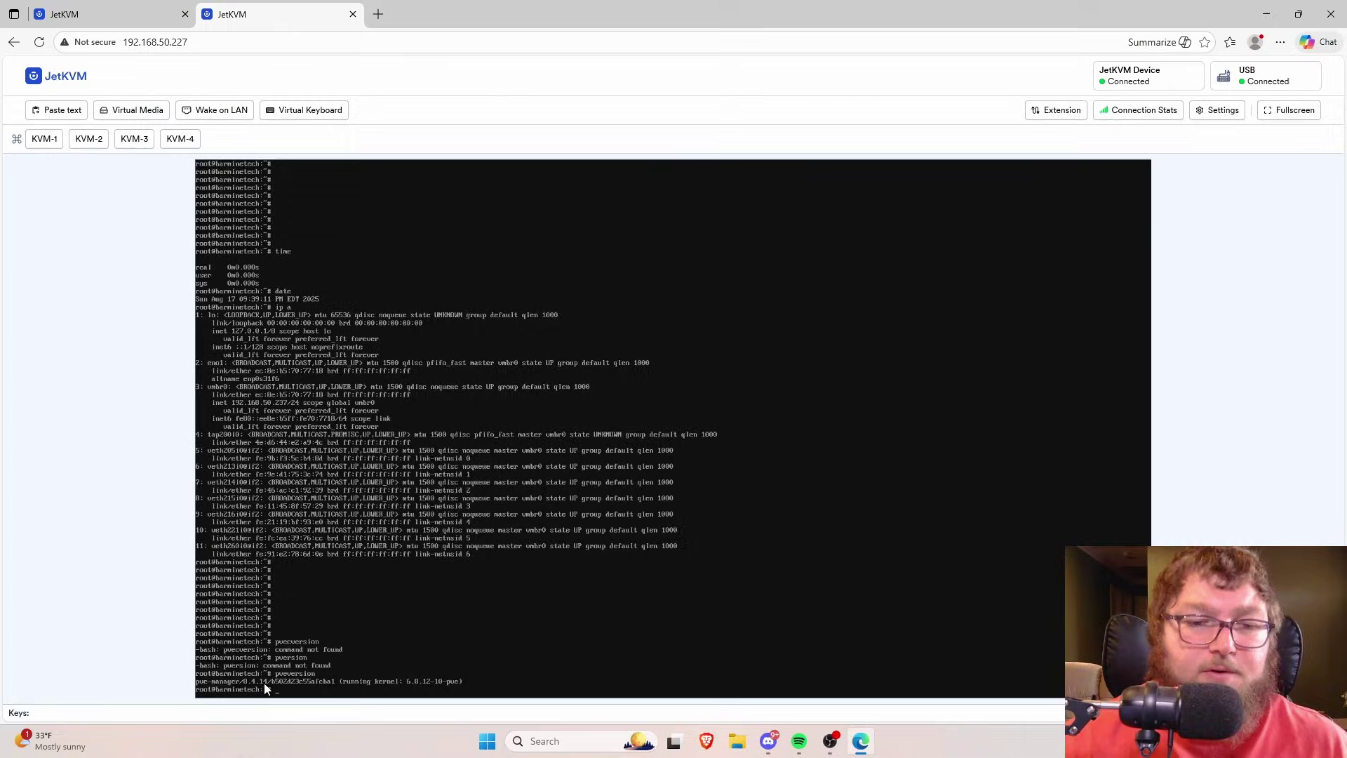
pyautogui.click(89, 142)
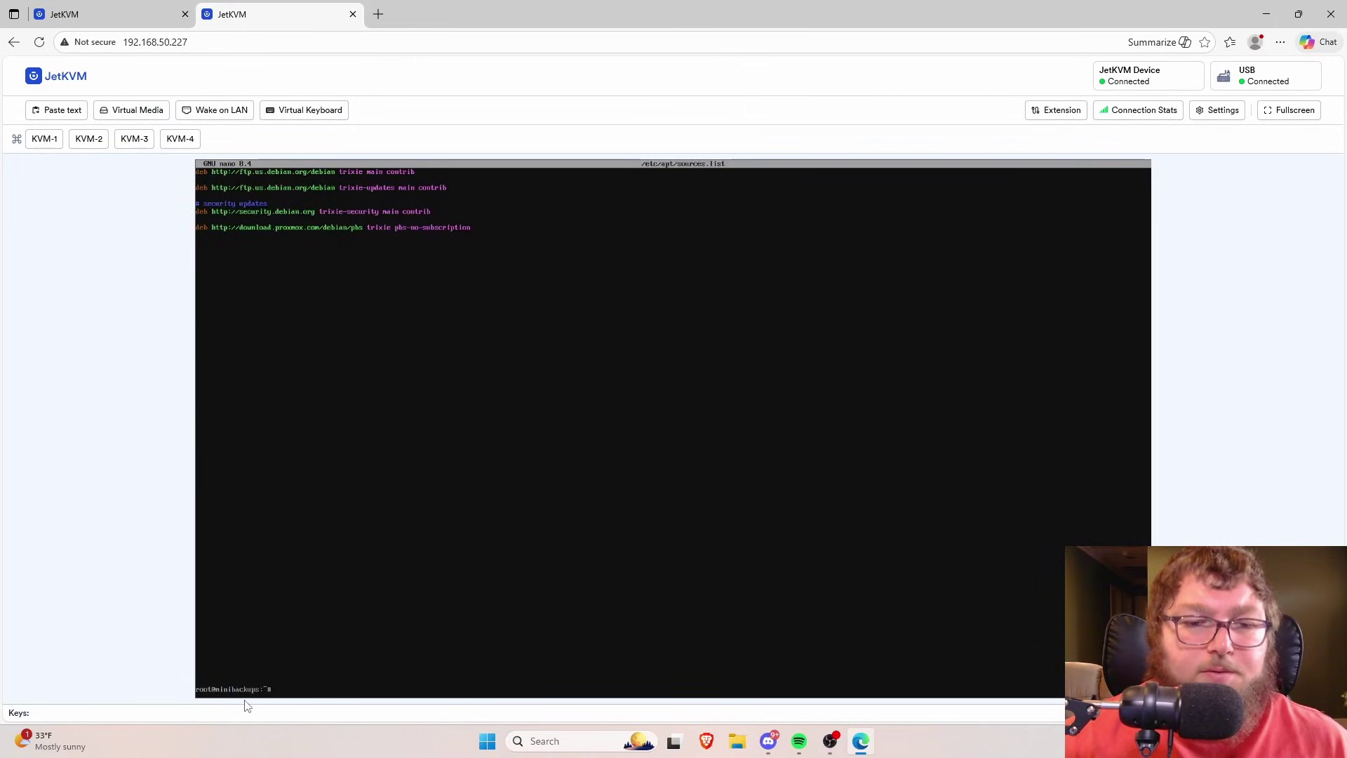
pyautogui.click(145, 140)
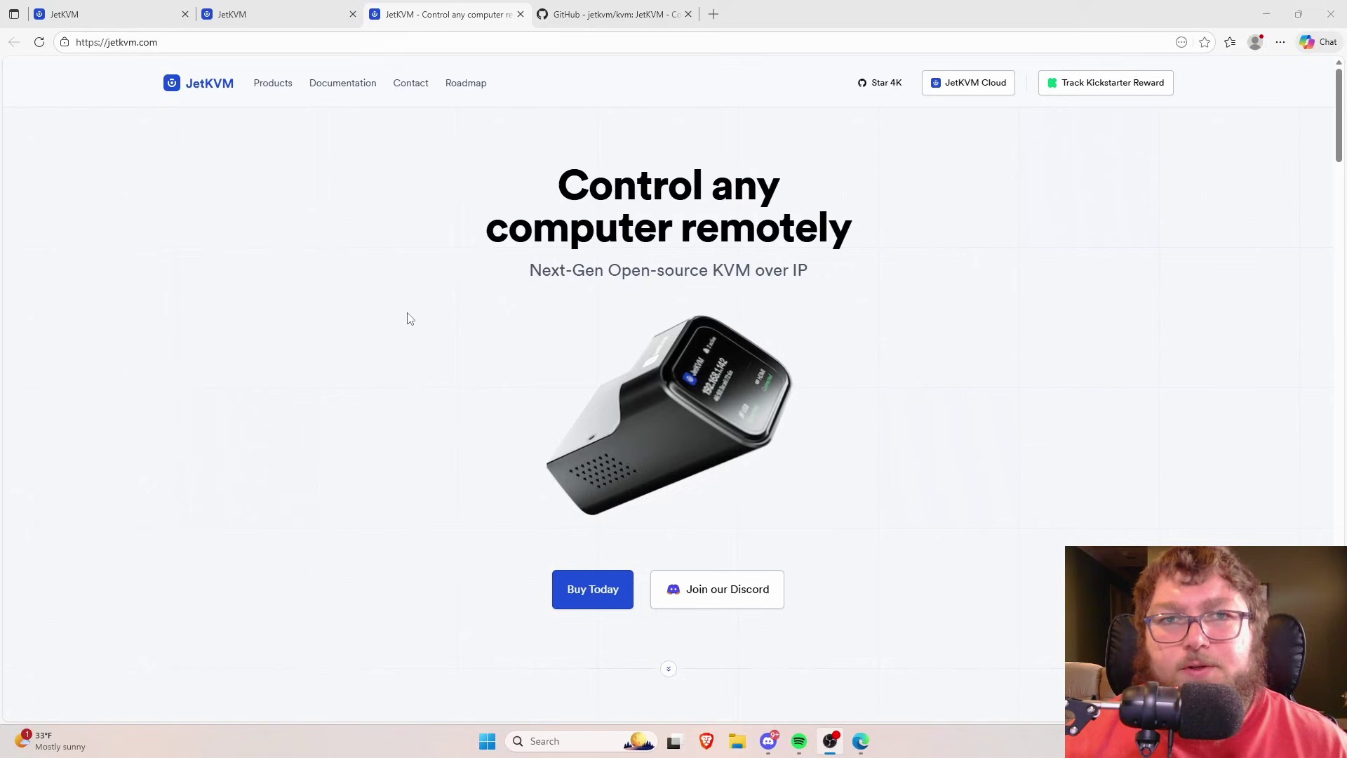
# Open the JetKVM product page via Buy Today to view resellers, then go back to Products.
pyautogui.scroll(-1, 377, 293)
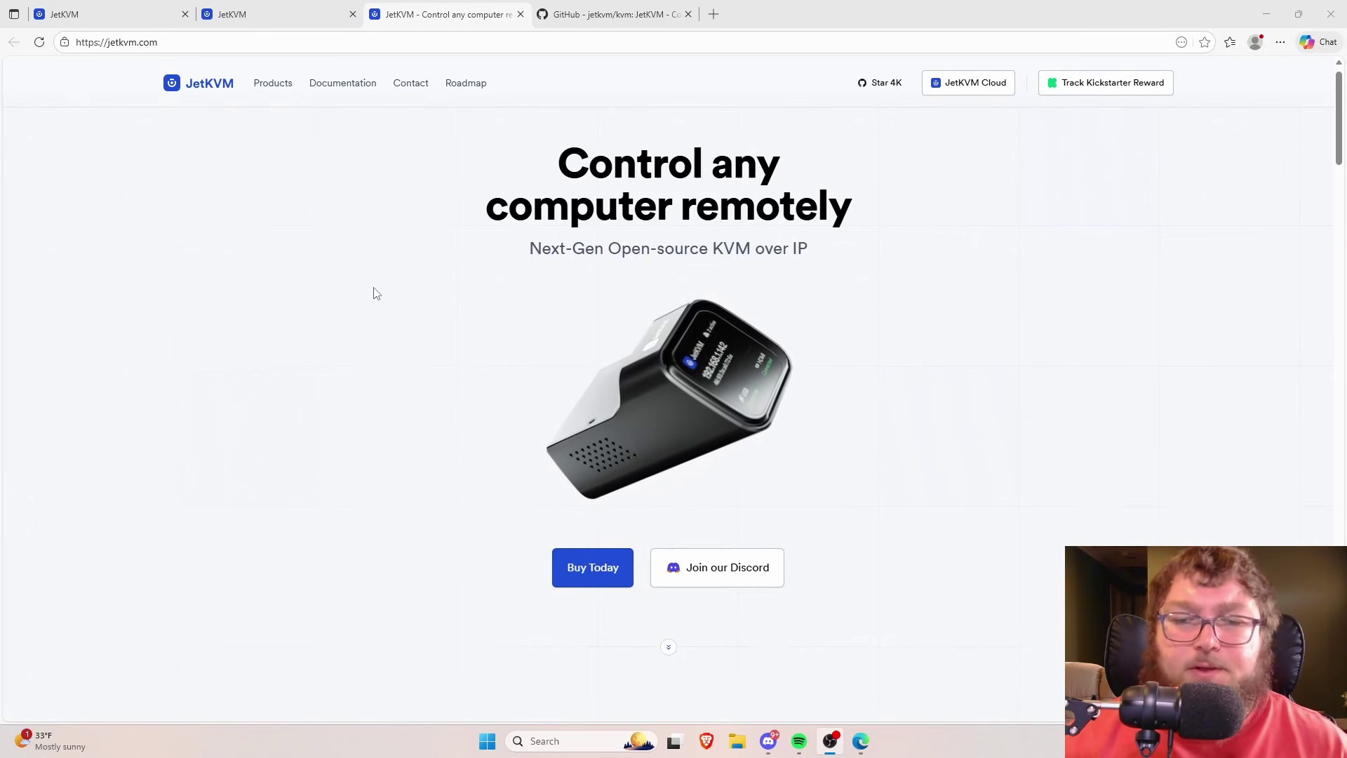
pyautogui.scroll(-8, 375, 293)
pyautogui.scroll(4, 527, 287)
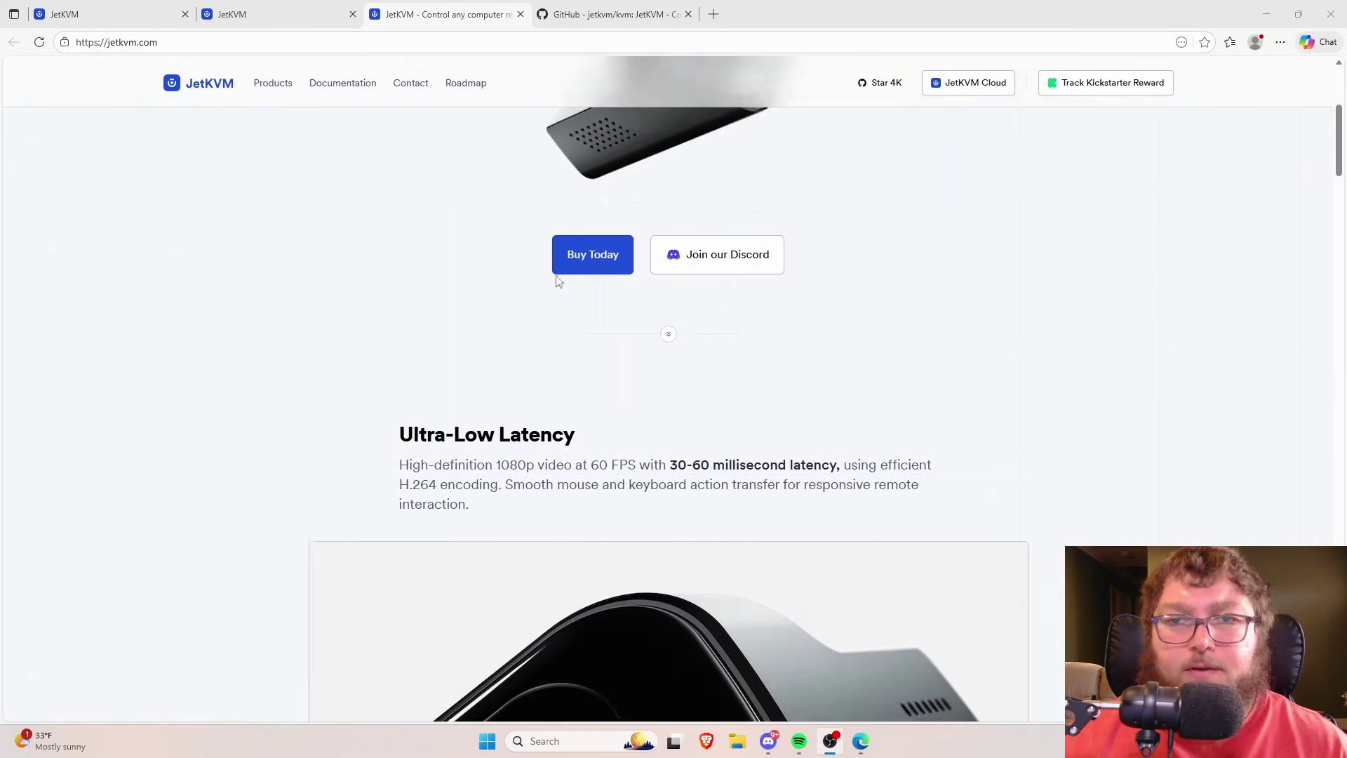
pyautogui.click(591, 240)
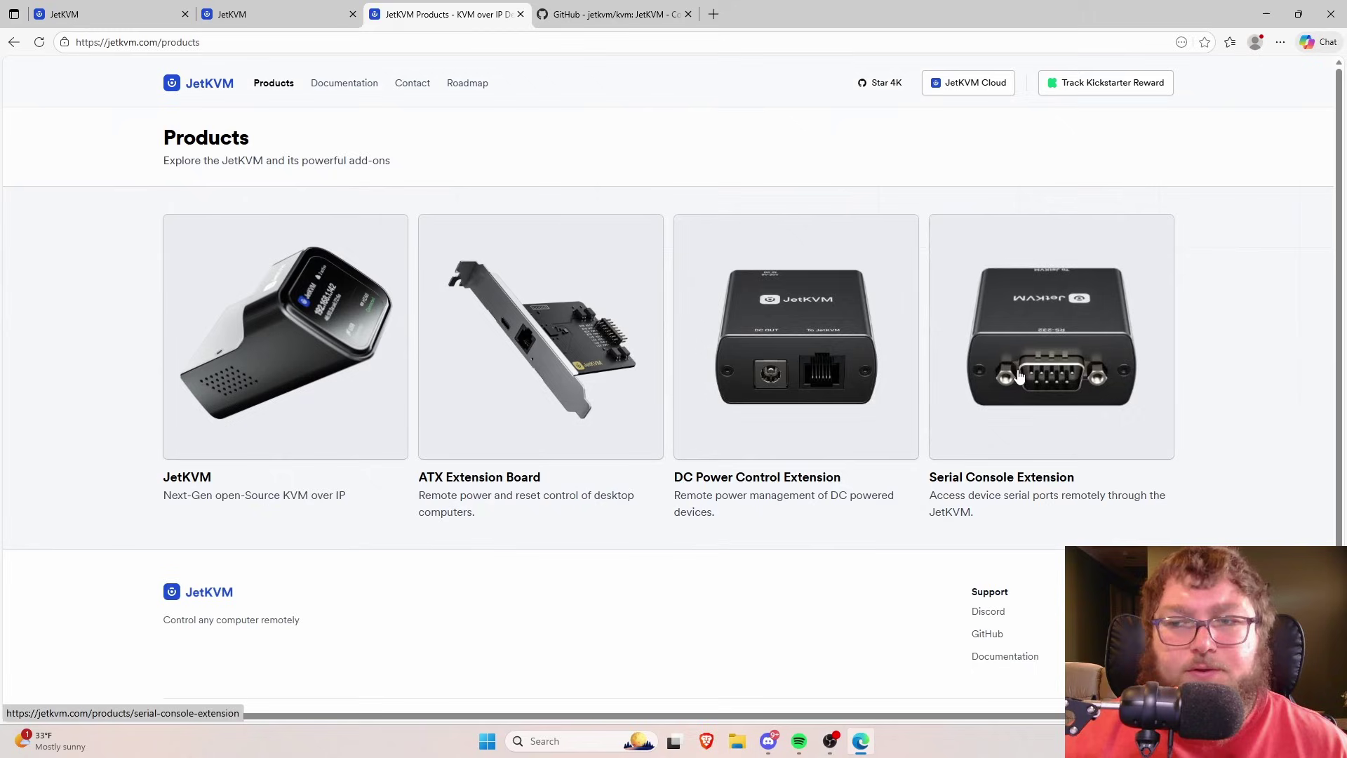
pyautogui.click(306, 355)
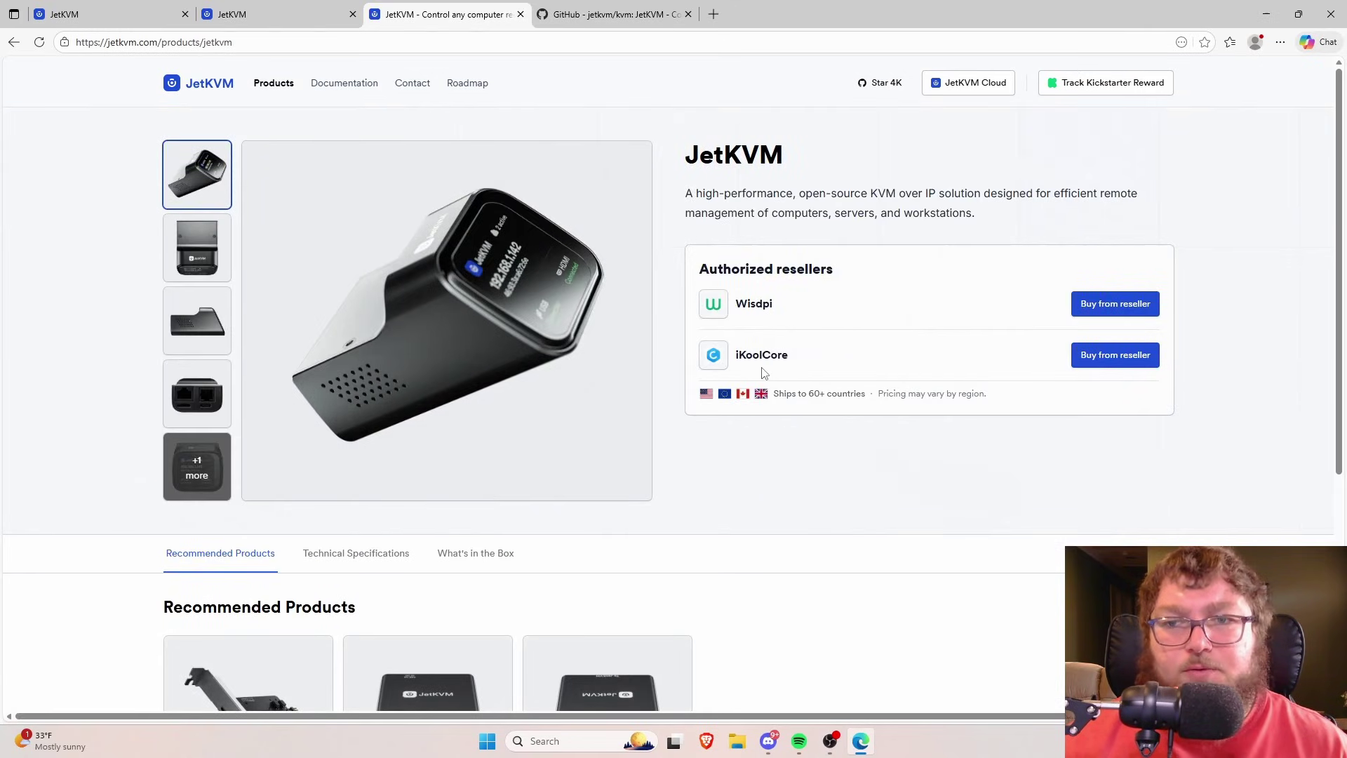
pyautogui.hotkey('alt', 'Left')
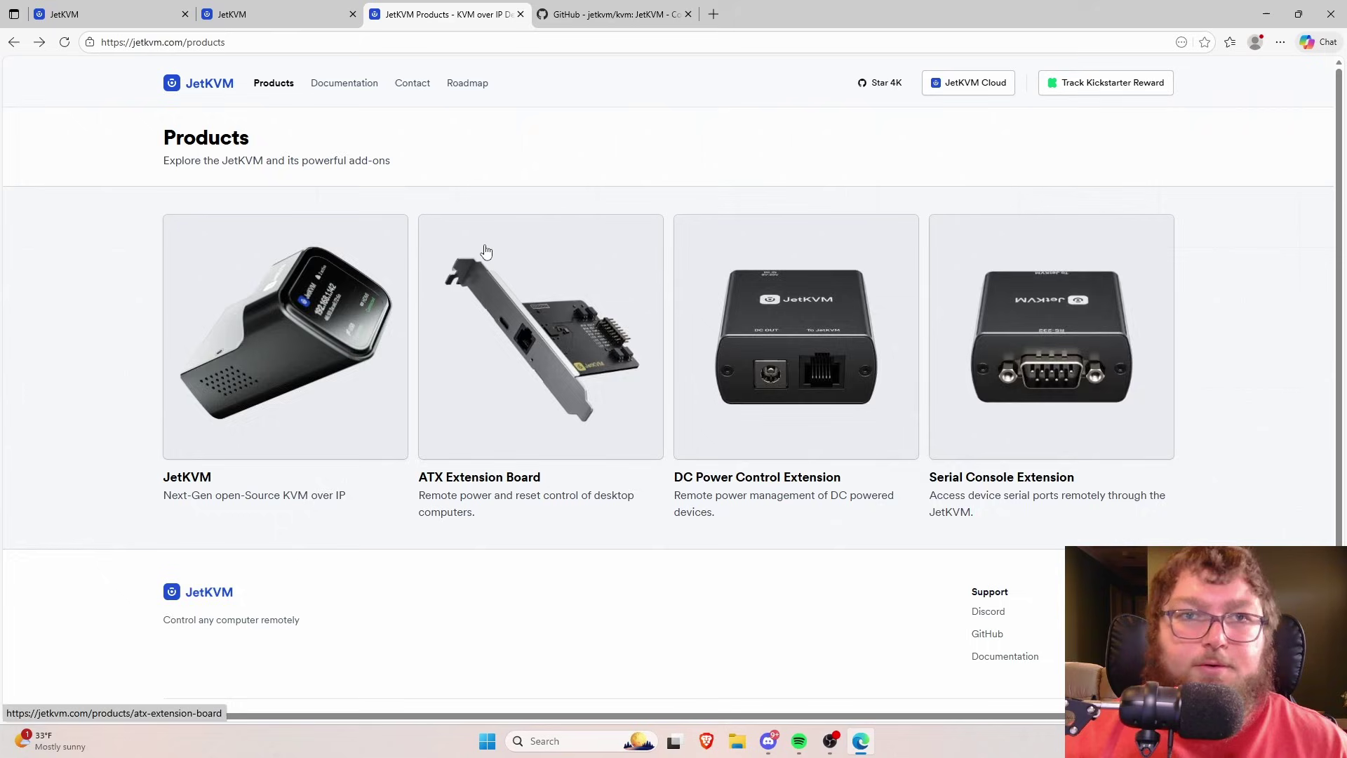
# Read the Networking > Remote Access documentation page, then return to the first JetKVM tab.
pyautogui.click(344, 83)
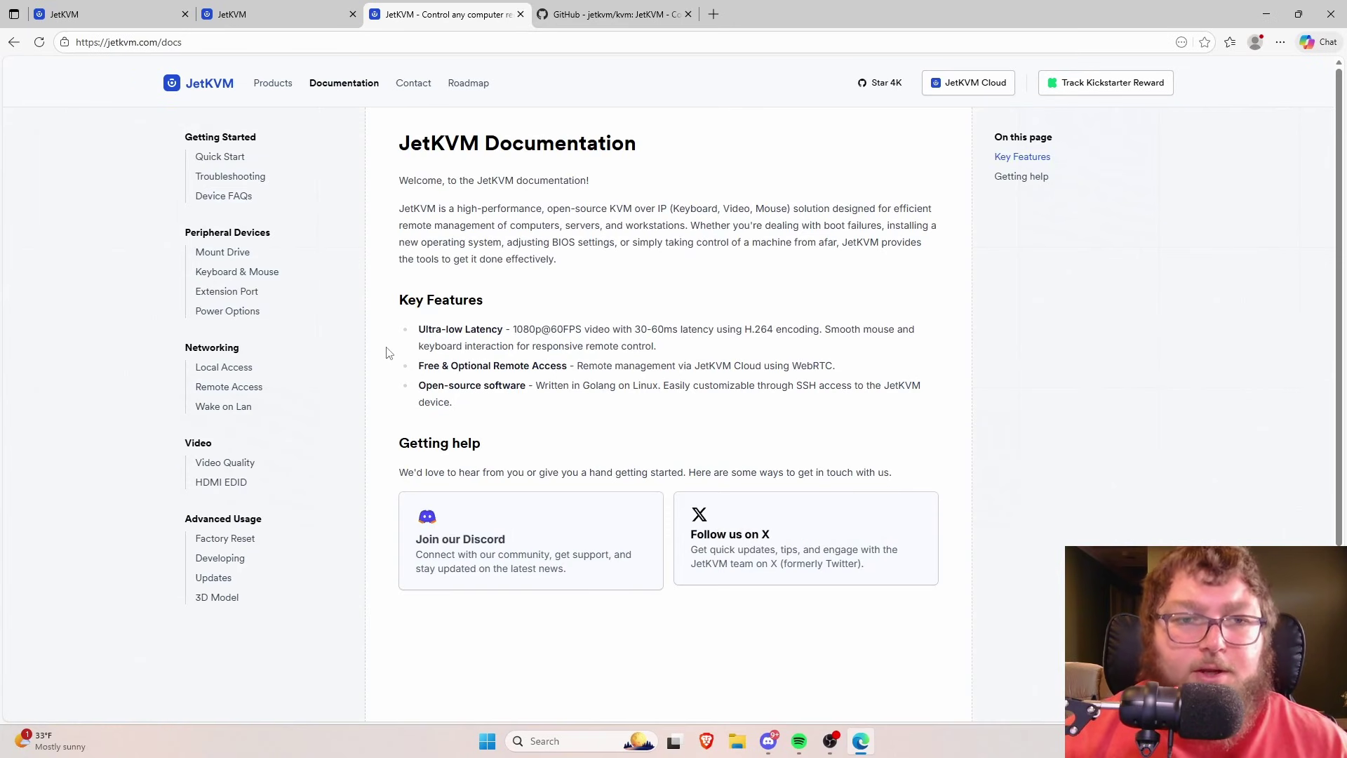
pyautogui.click(240, 393)
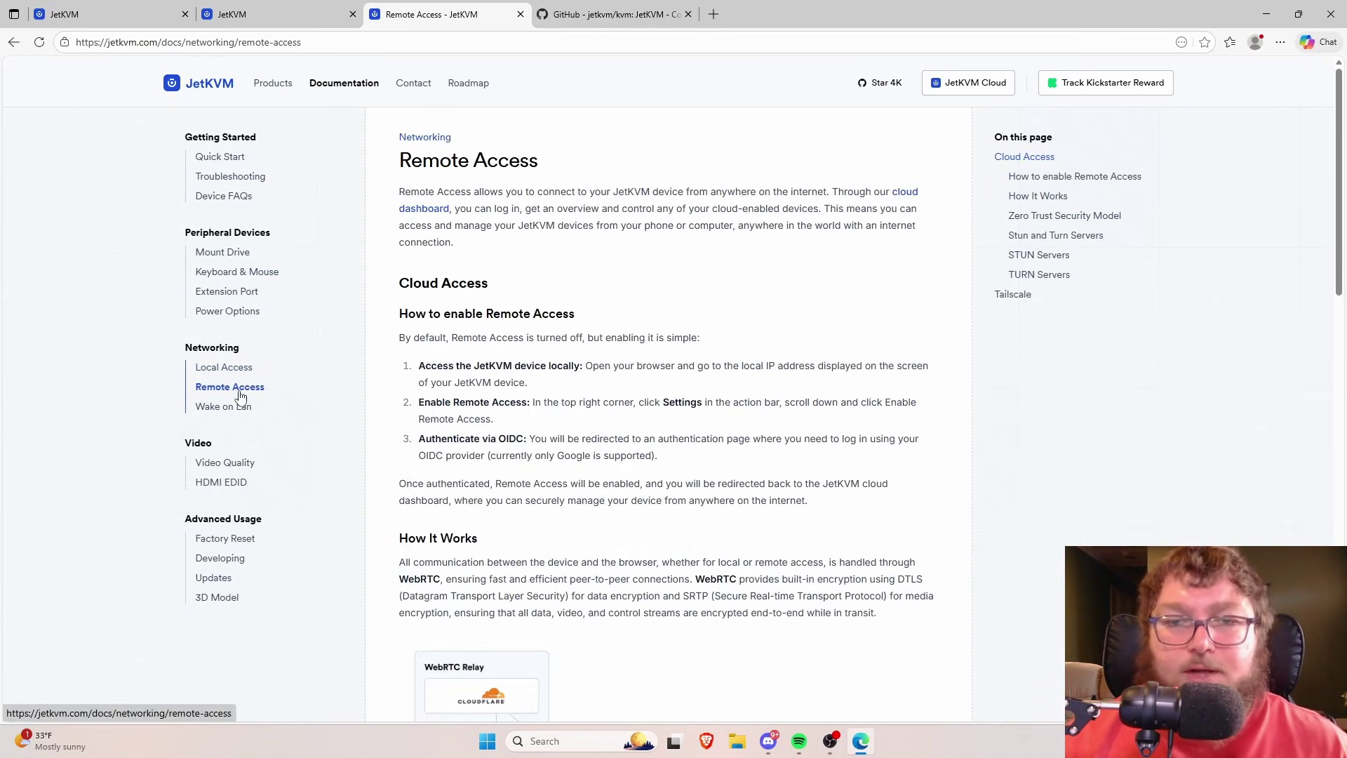
pyautogui.scroll(-1, 531, 398)
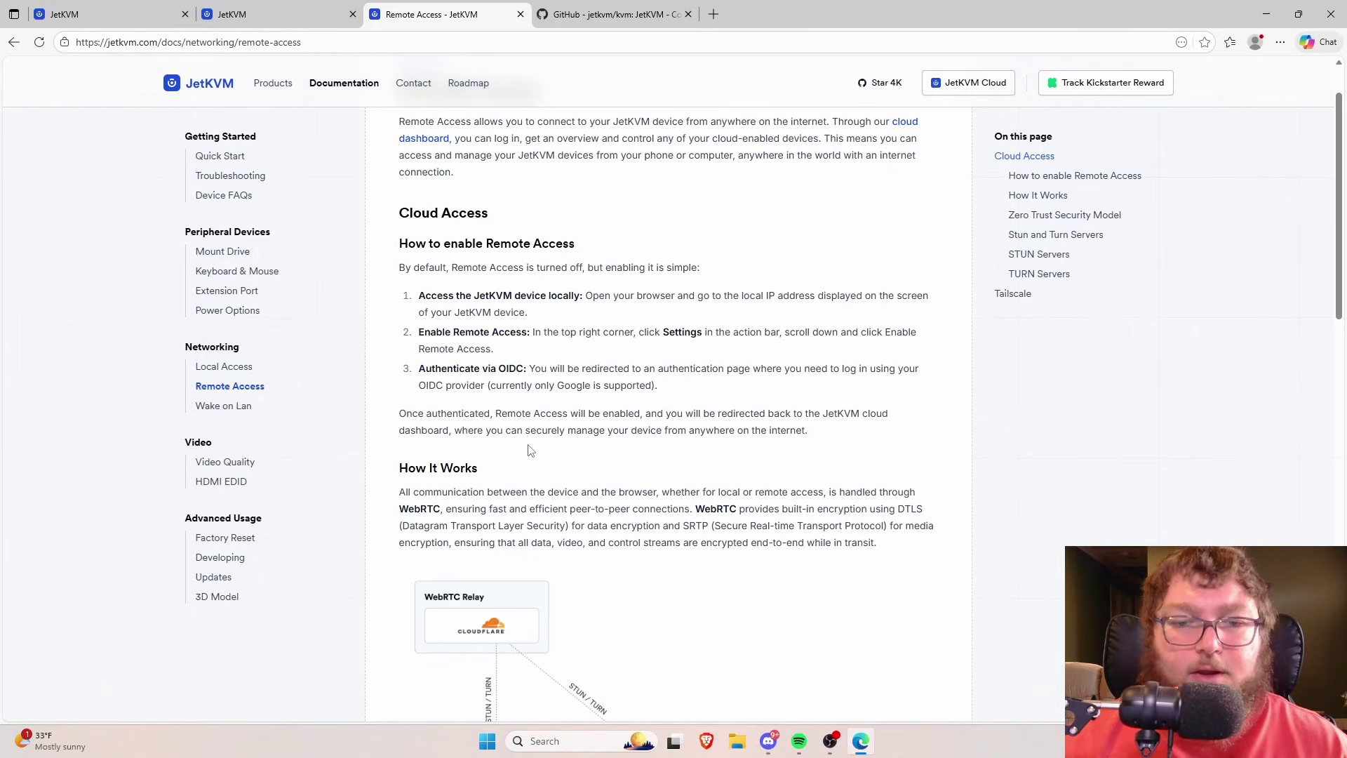
pyautogui.scroll(-7, 531, 450)
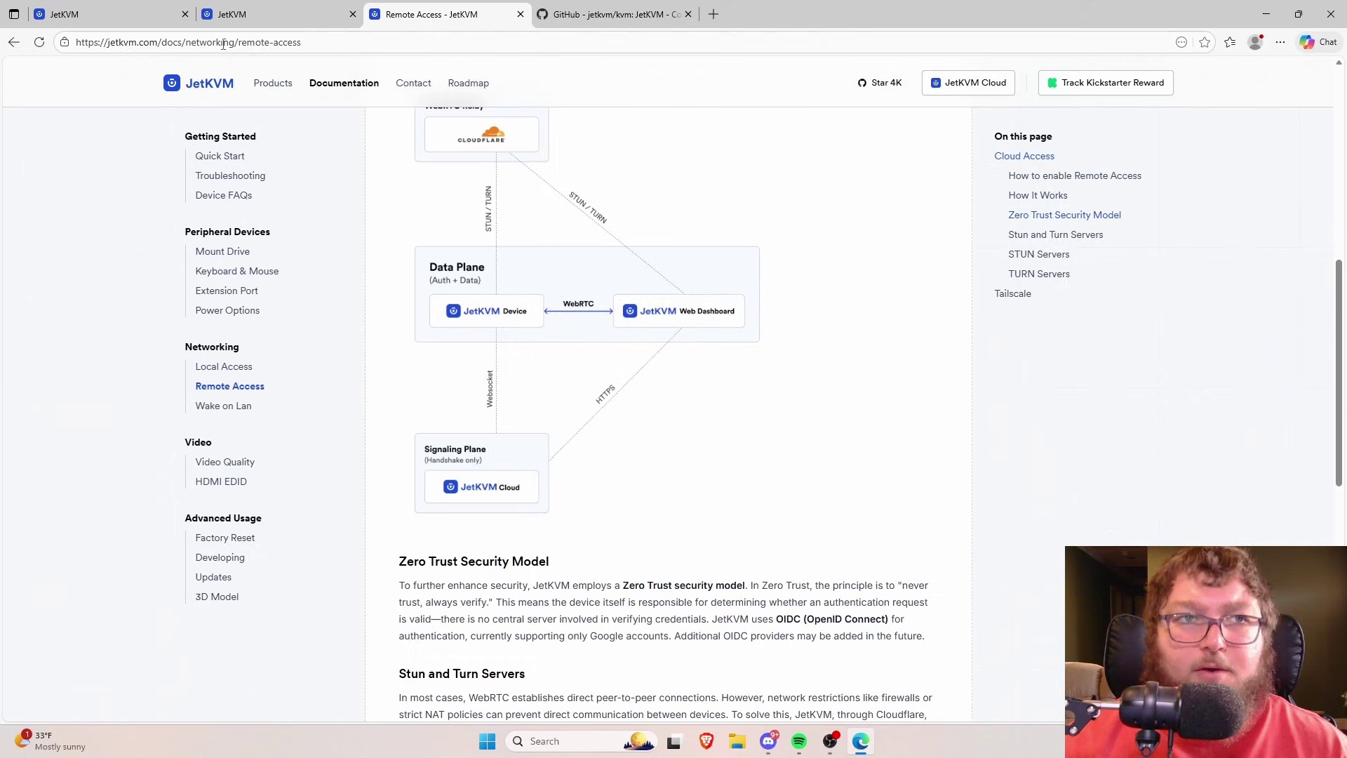
pyautogui.hotkey('ctrl', '1')
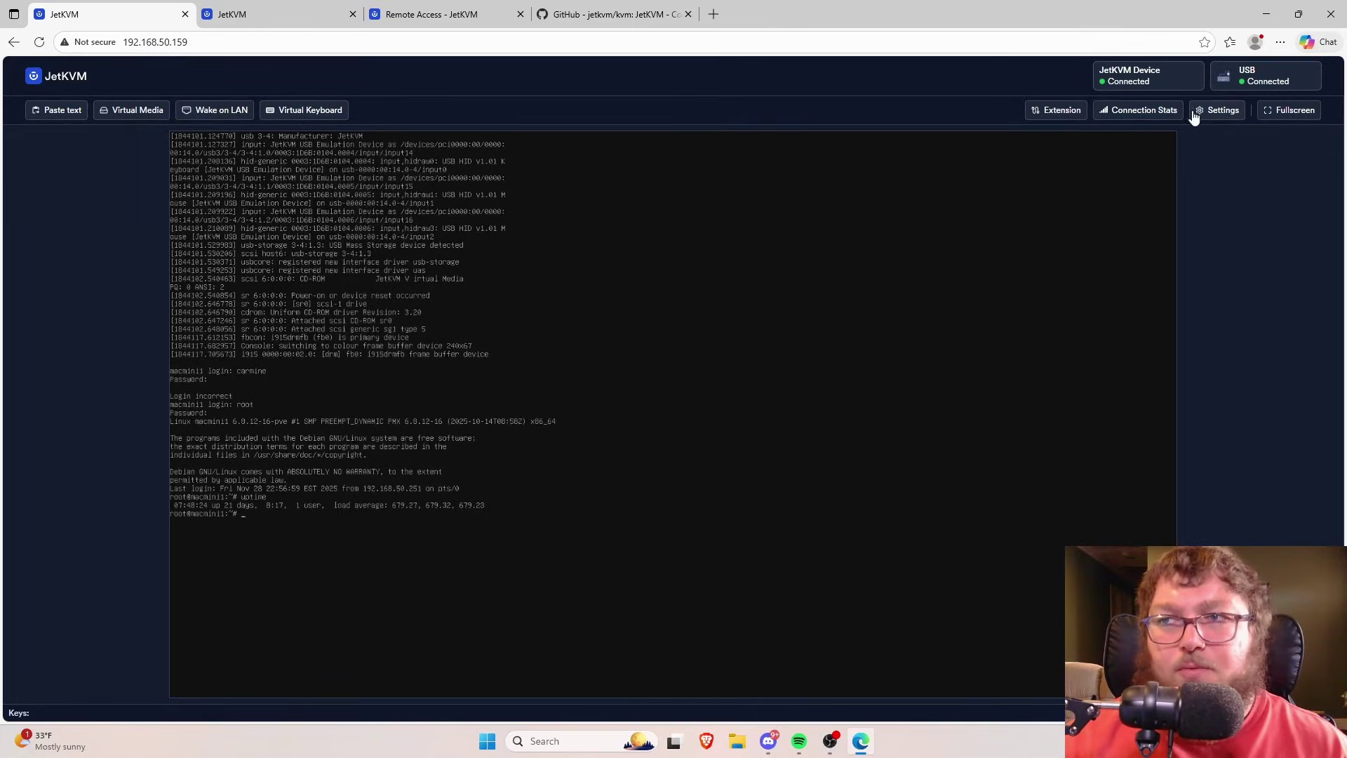
# Set the Cloud Provider to Custom in Access settings, then return to the Remote Access docs tab.
pyautogui.click(1219, 110)
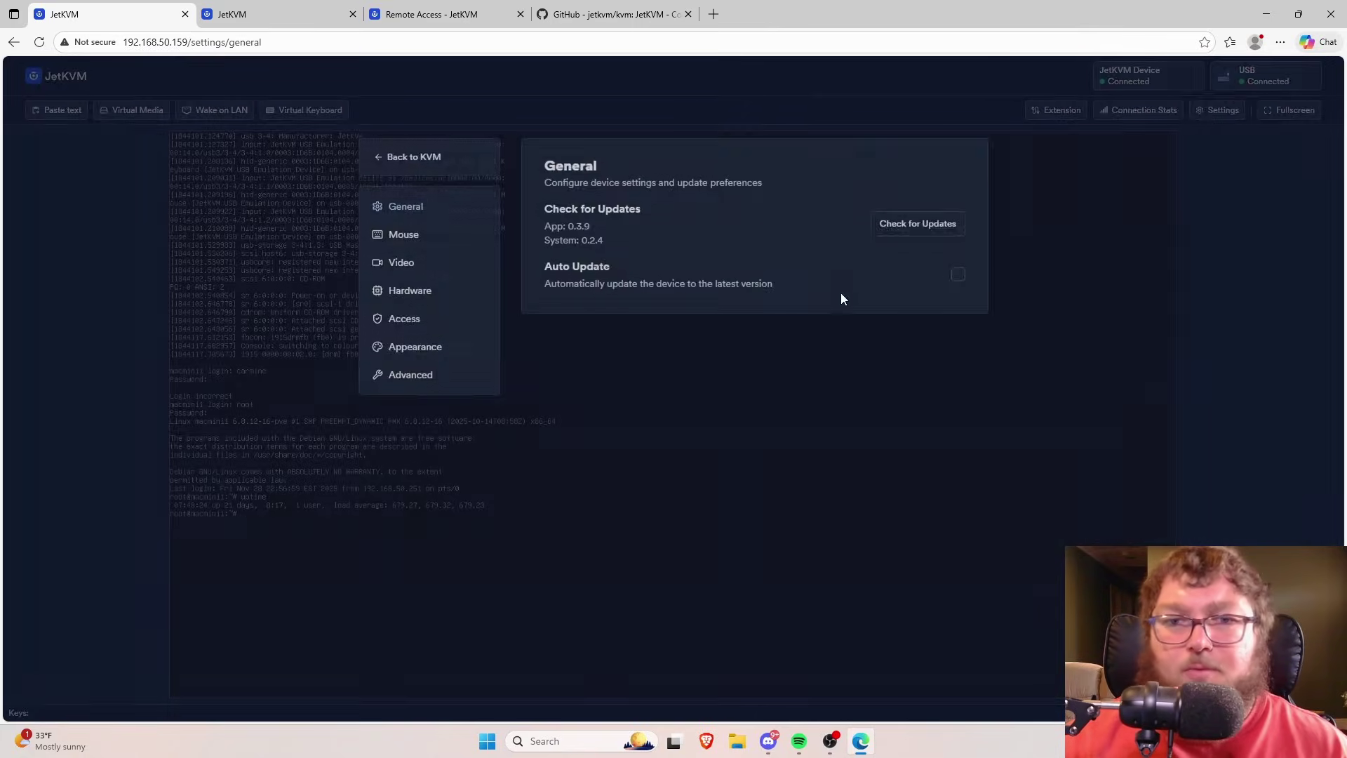
pyautogui.click(415, 323)
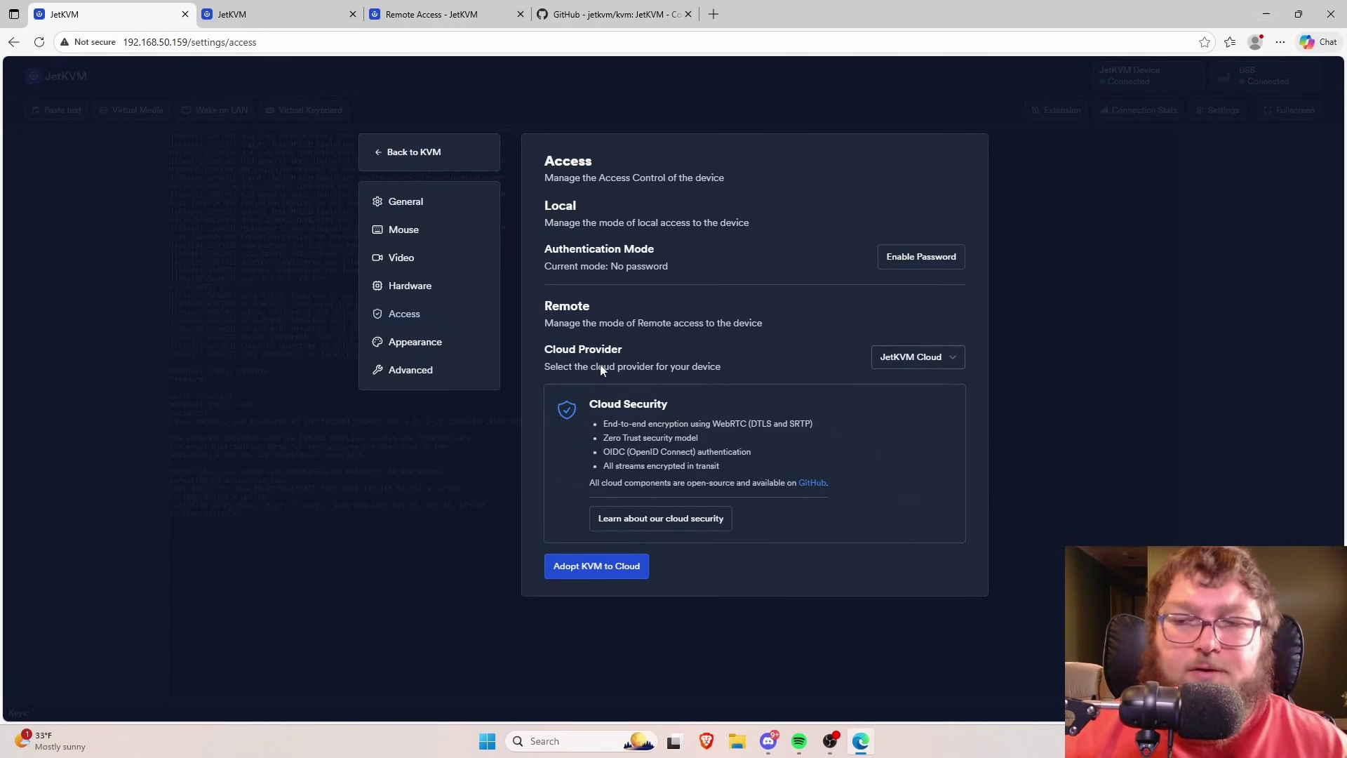
pyautogui.click(912, 357)
pyautogui.click(898, 393)
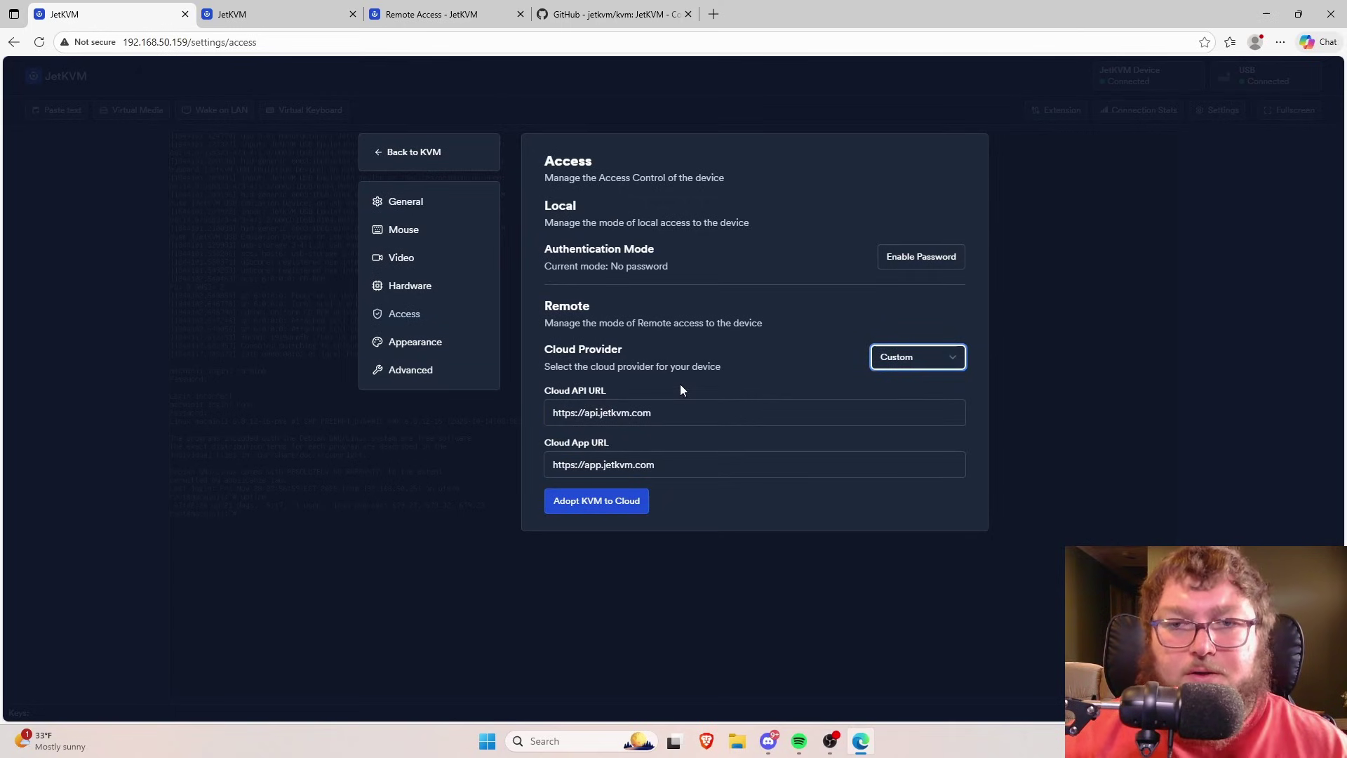
pyautogui.click(594, 26)
pyautogui.hotkey('ctrl', 'shift', 'Tab')
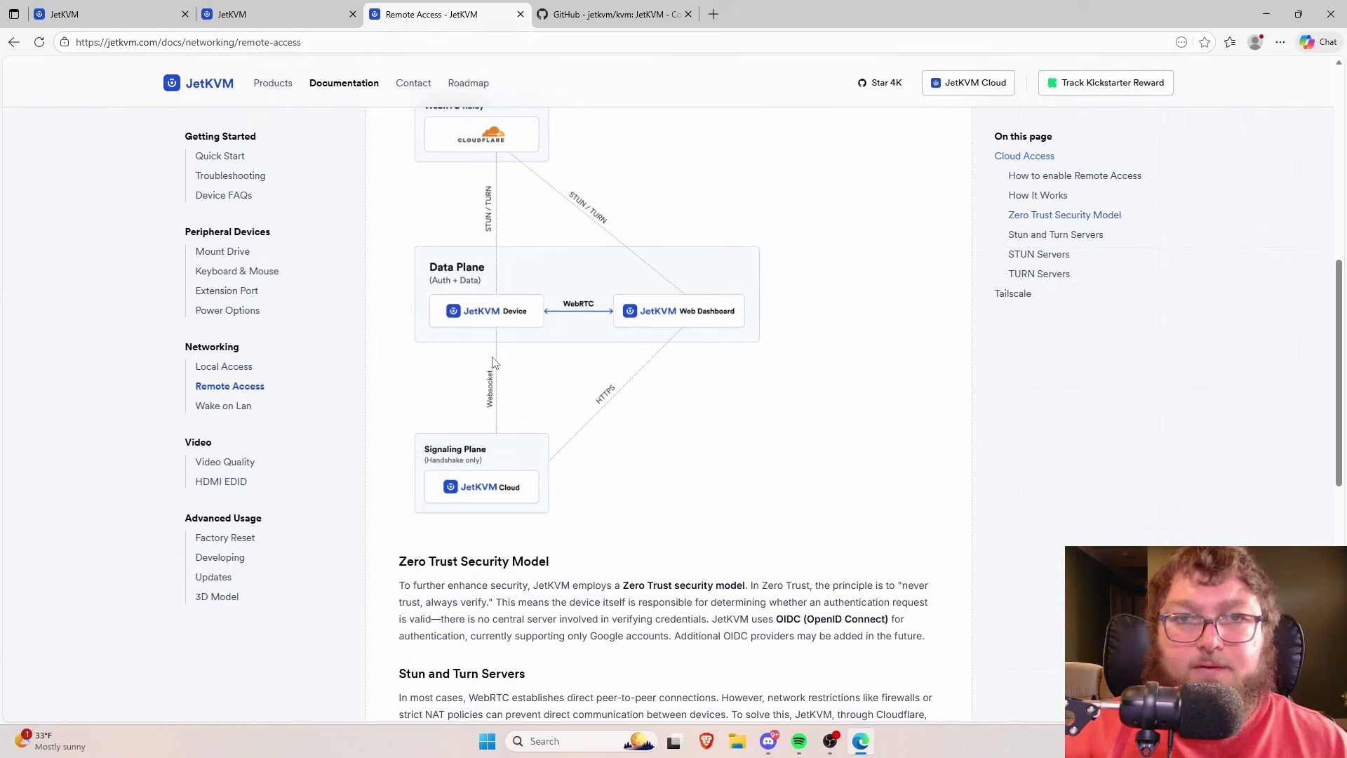
# Browse the jetkvm/kvm repository's file list and README, then go back to the JetKVM product page.
pyautogui.scroll(-2, 466, 440)
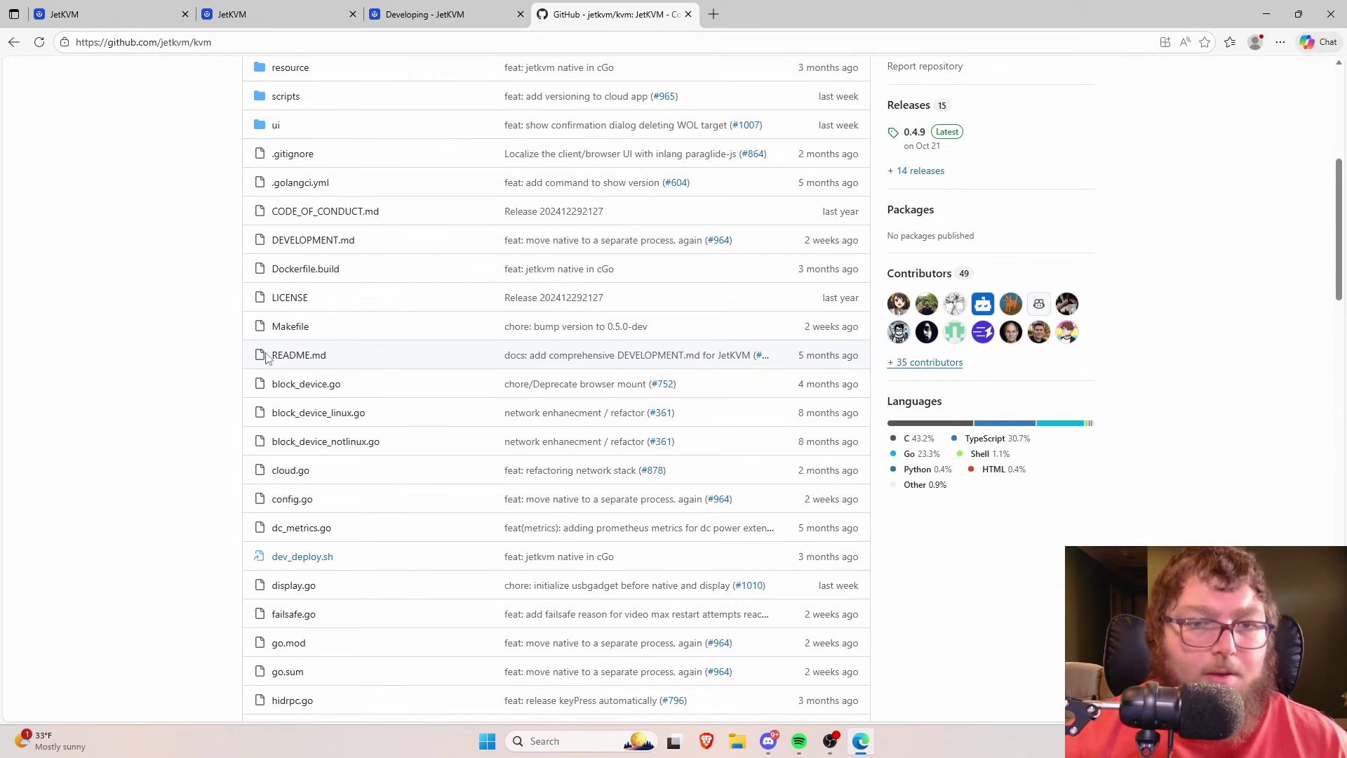
pyautogui.scroll(6, 261, 344)
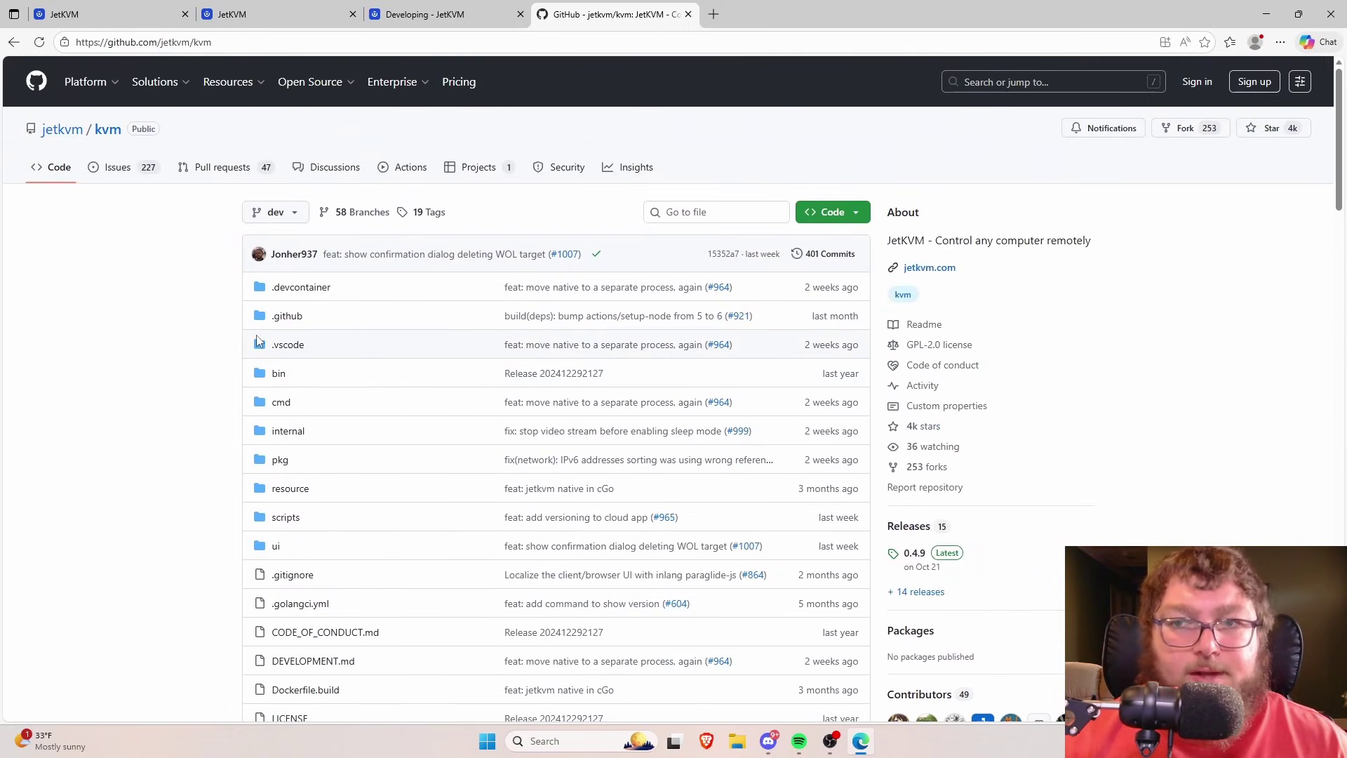
pyautogui.scroll(-20, 204, 351)
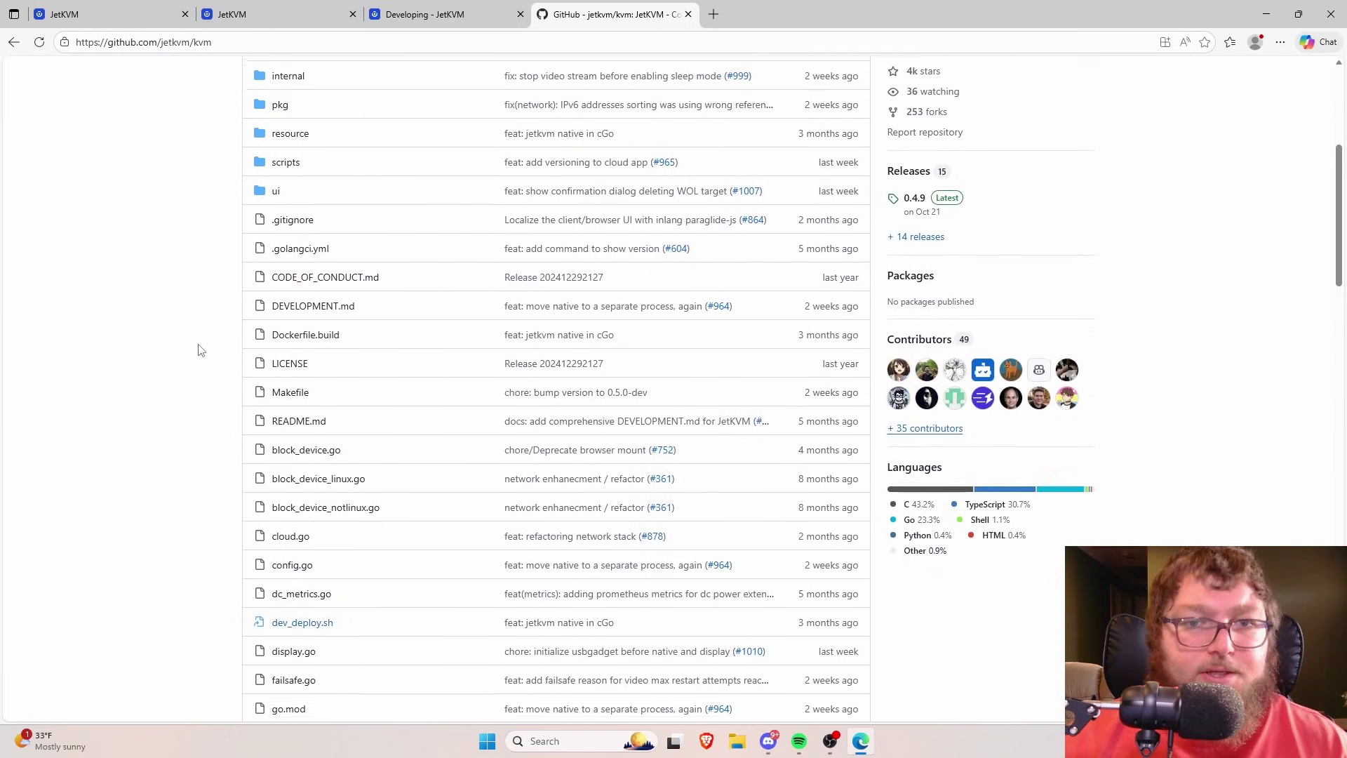
pyautogui.scroll(-8, 203, 361)
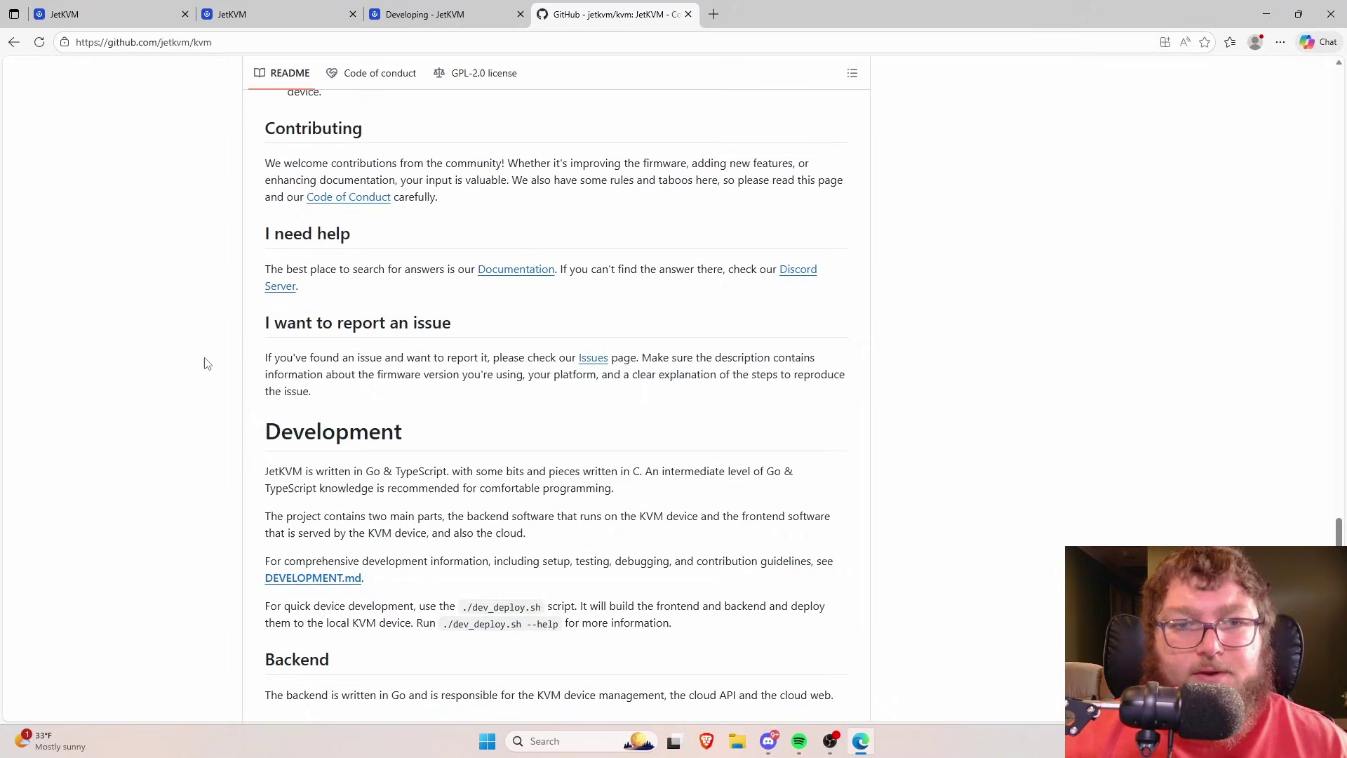
pyautogui.scroll(18, 203, 362)
pyautogui.scroll(10, 176, 347)
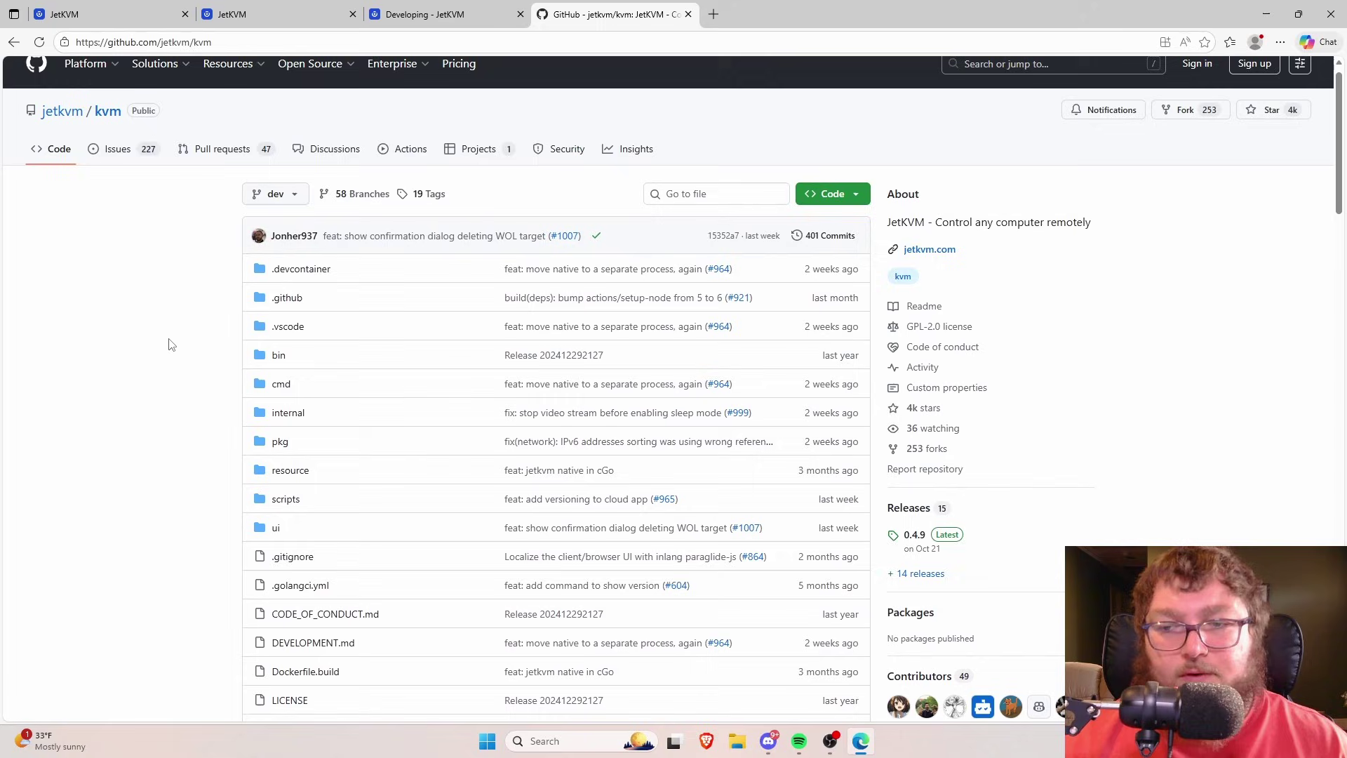
pyautogui.scroll(-5, 175, 351)
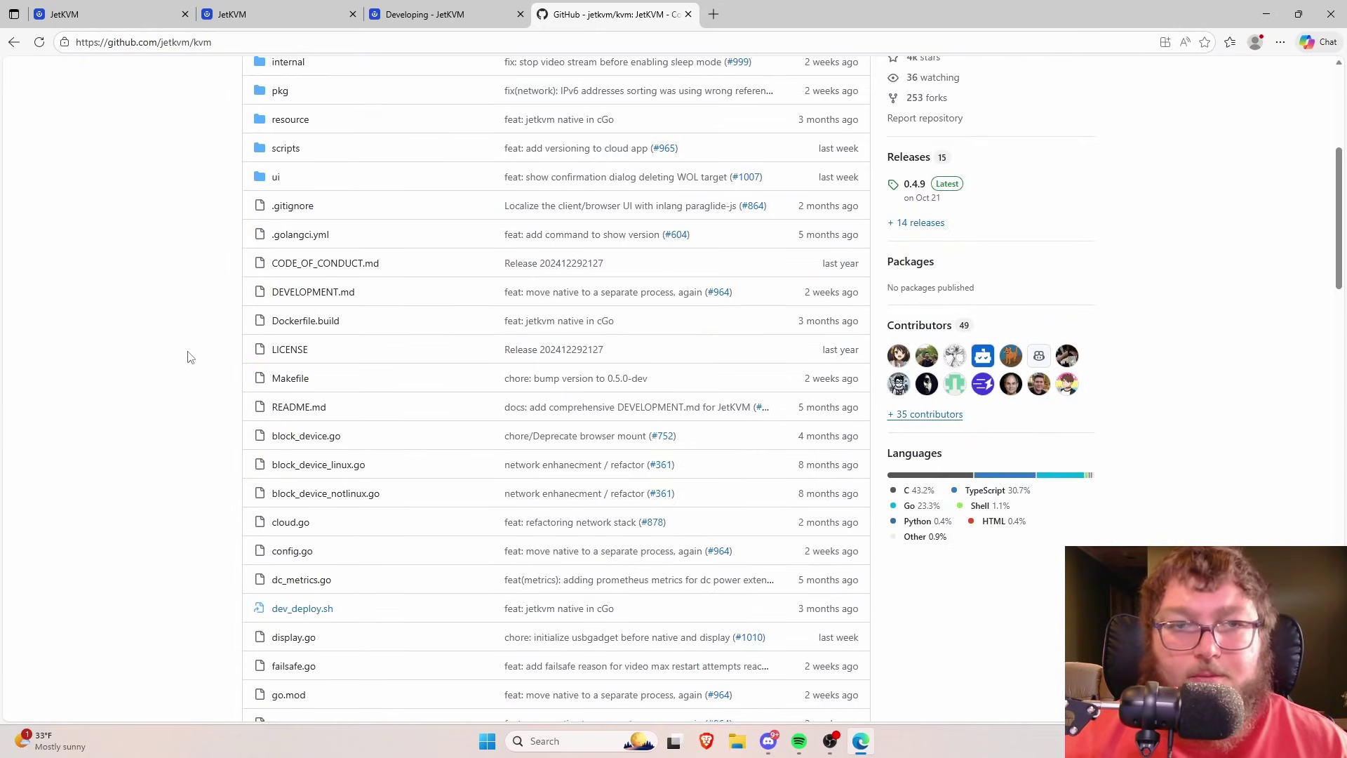
pyautogui.scroll(-8, 188, 358)
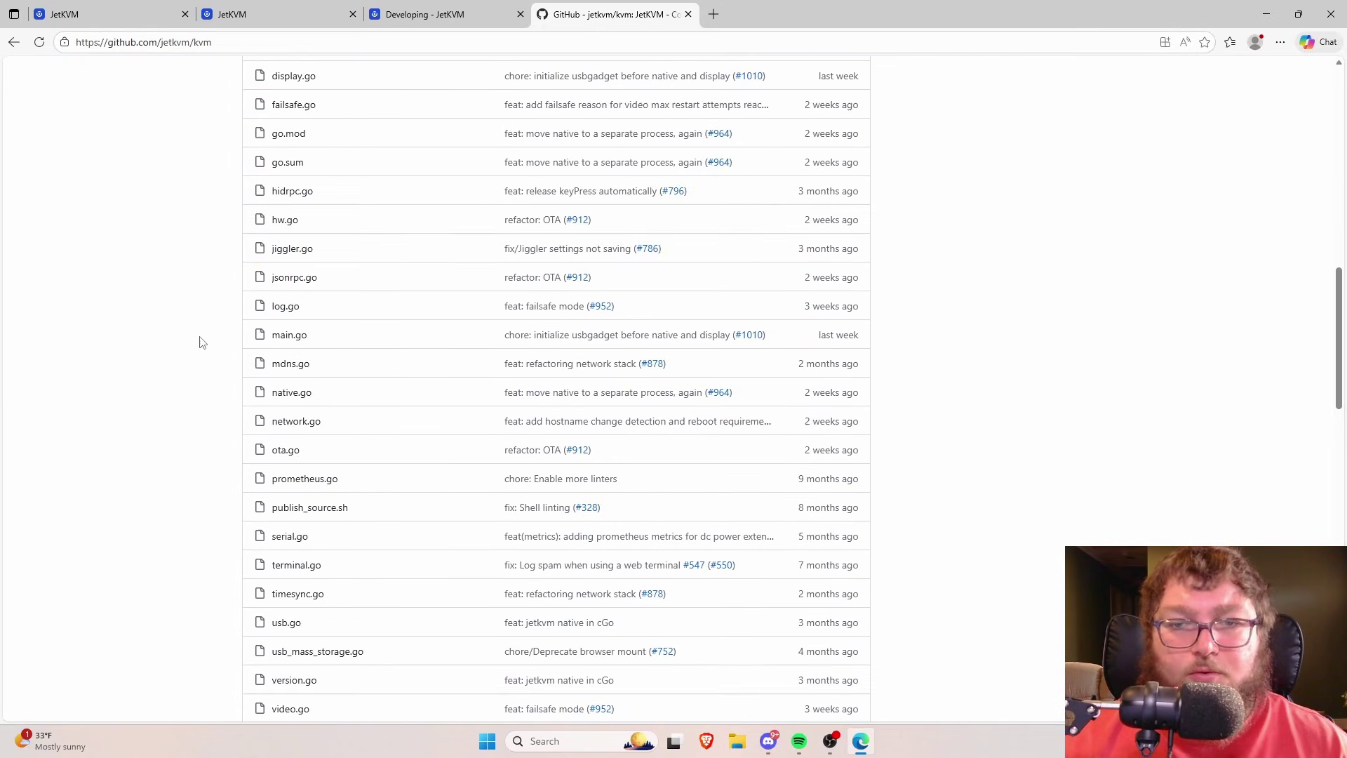
pyautogui.scroll(-3, 200, 344)
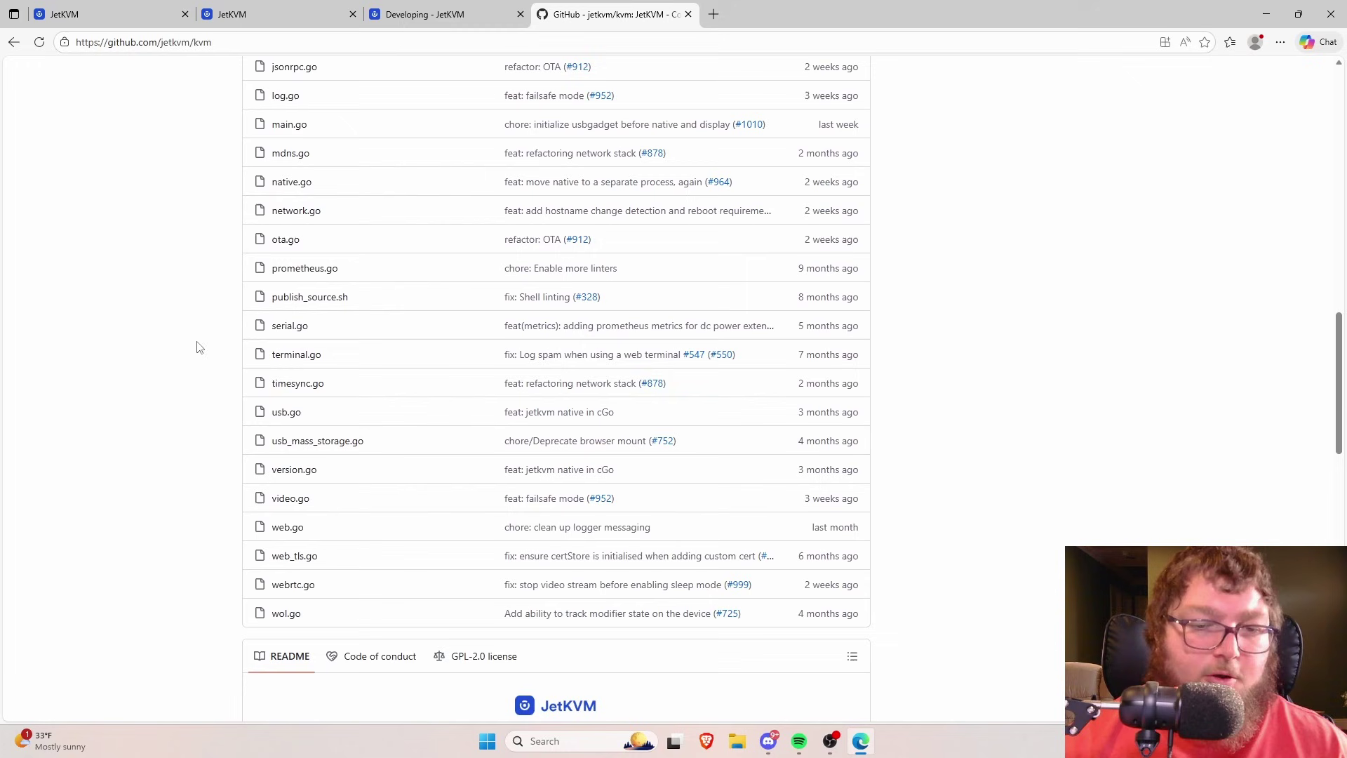
pyautogui.scroll(15, 199, 348)
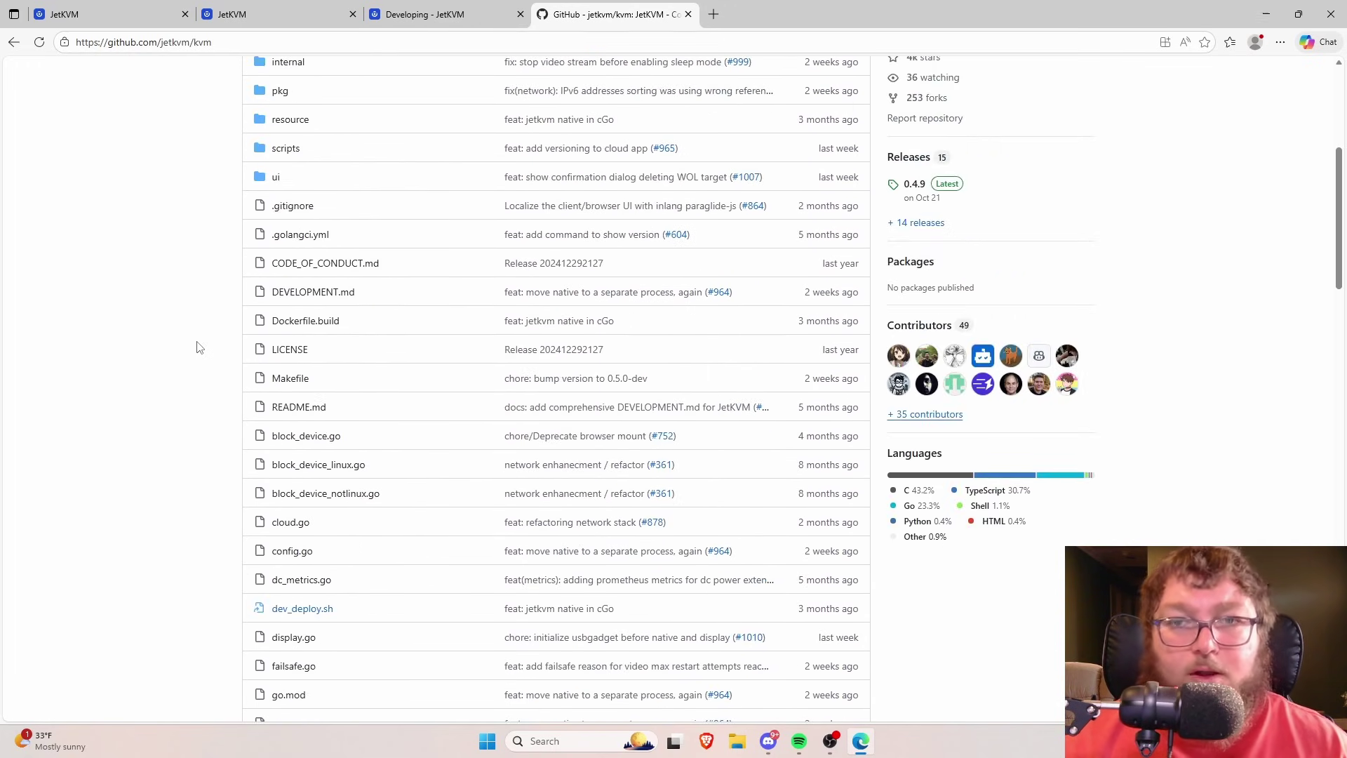
pyautogui.scroll(2, 198, 344)
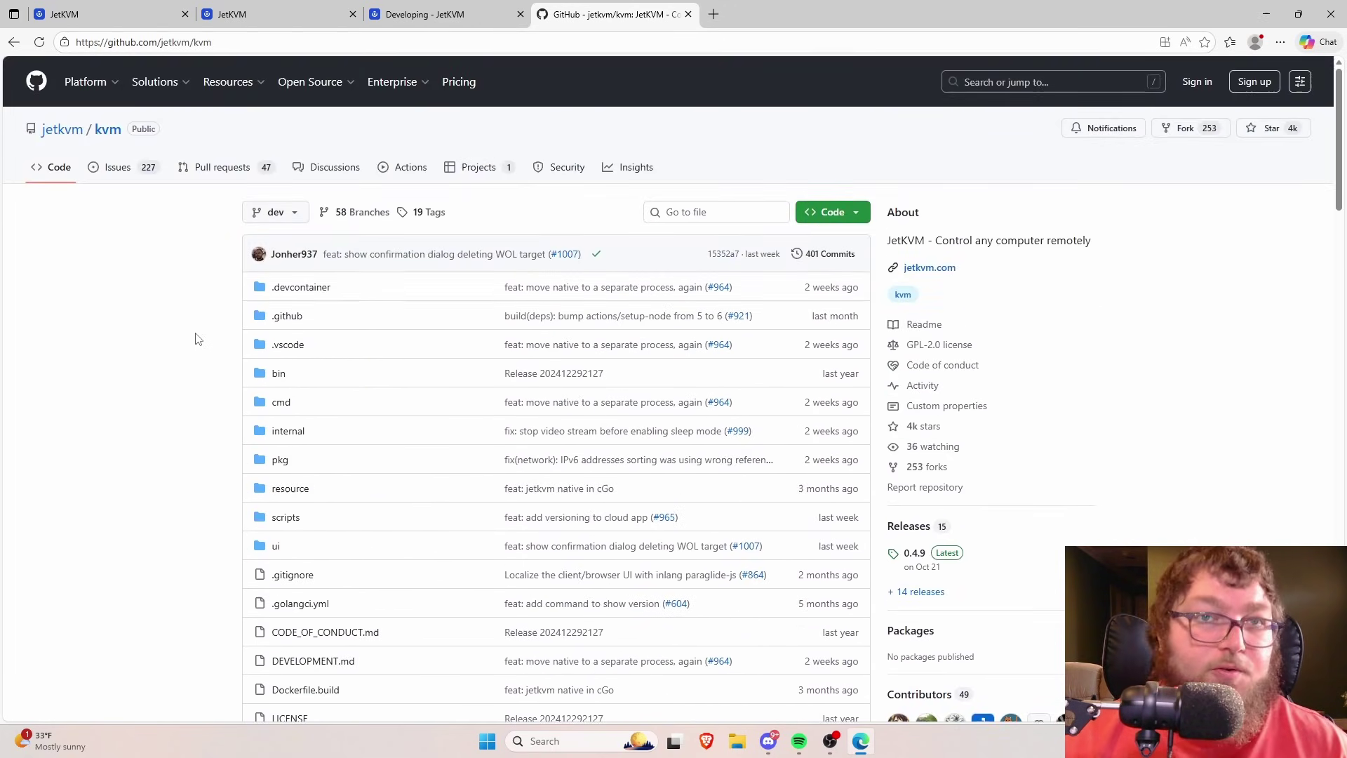
pyautogui.hotkey('ctrl', 'shift', 'Tab')
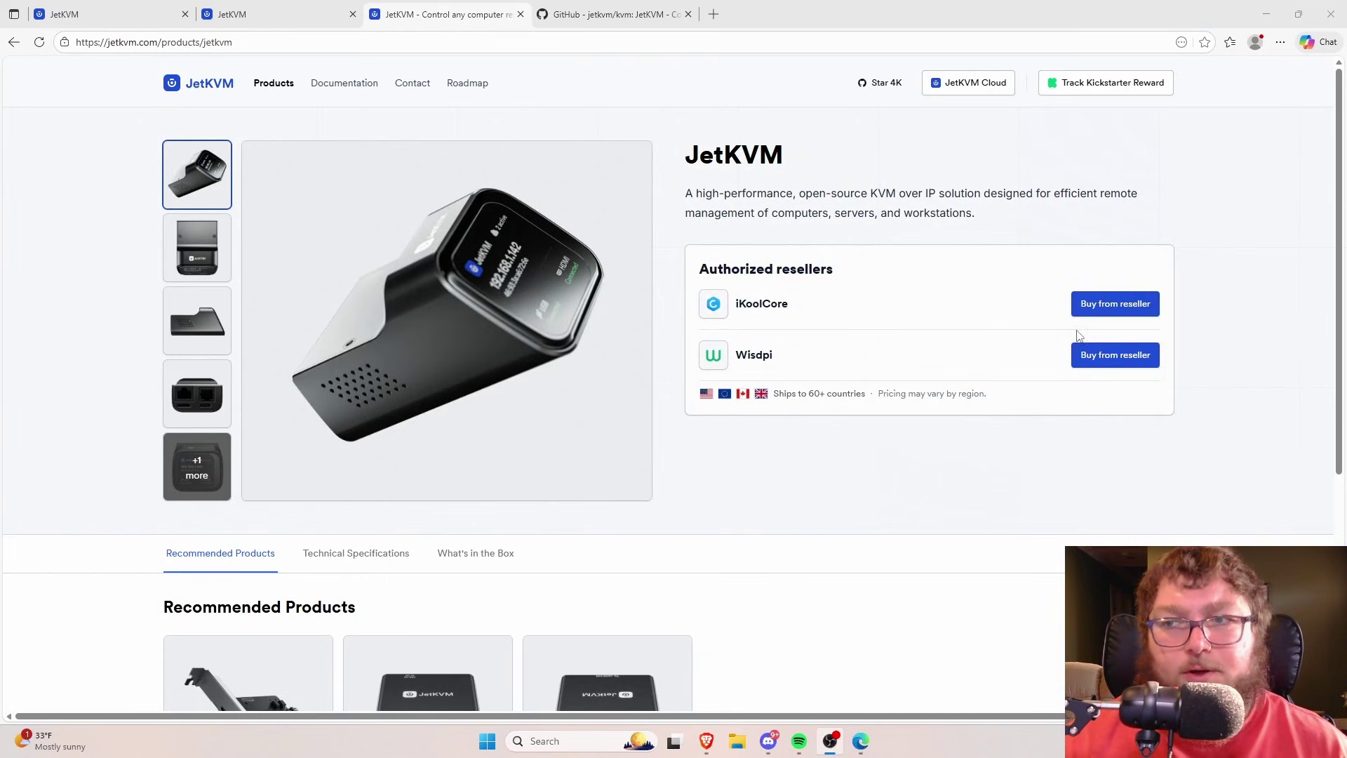
# Open the iKoolCore reseller listing and highlight the $89.99 JetKVM price.
pyautogui.click(1103, 309)
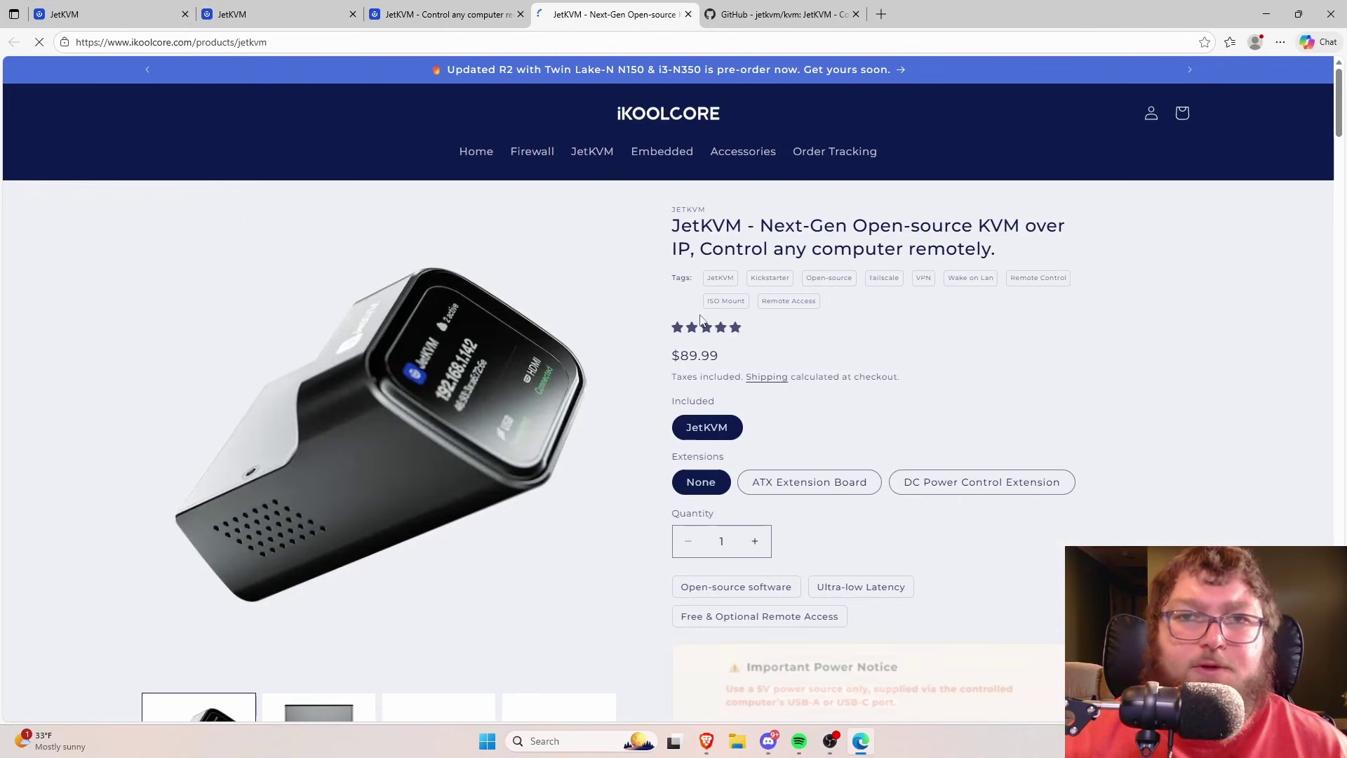
pyautogui.moveTo(637, 359); pyautogui.dragTo(722, 356)
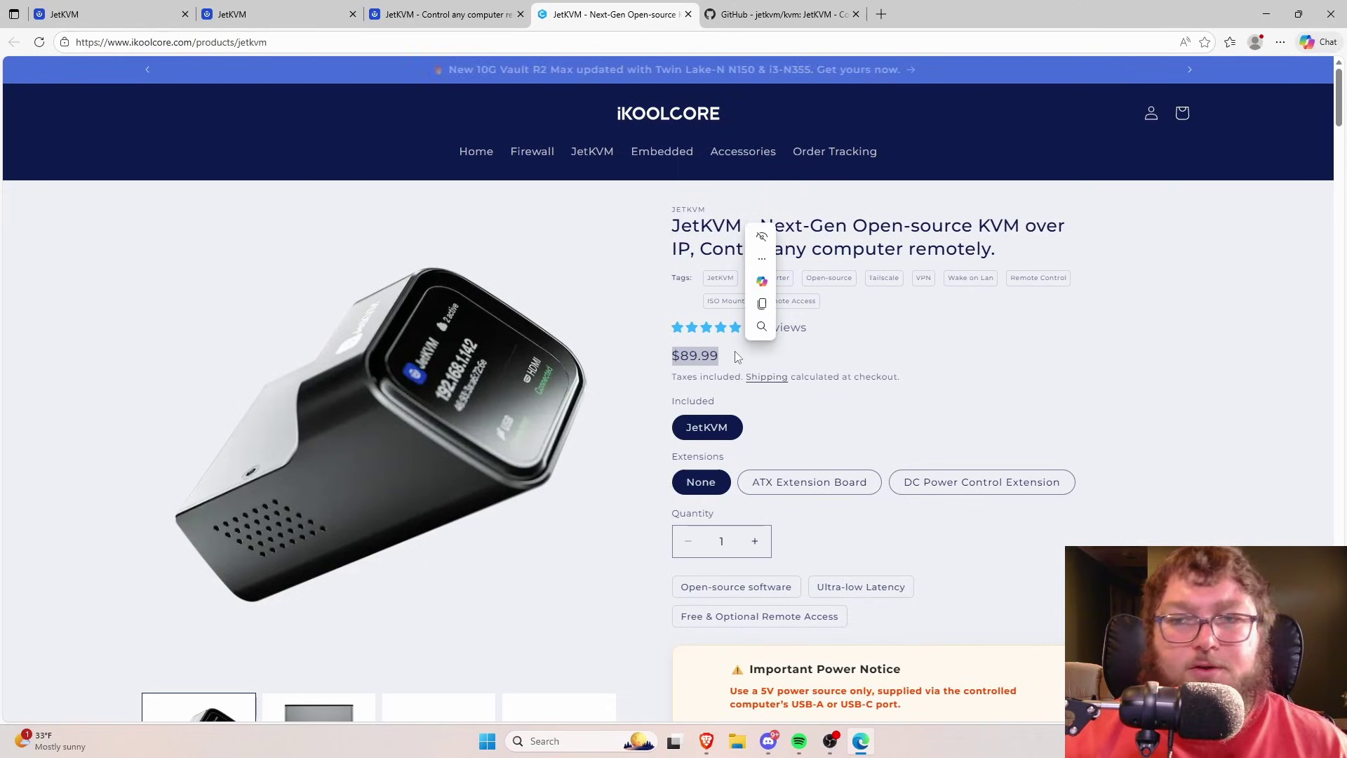
pyautogui.click(728, 359)
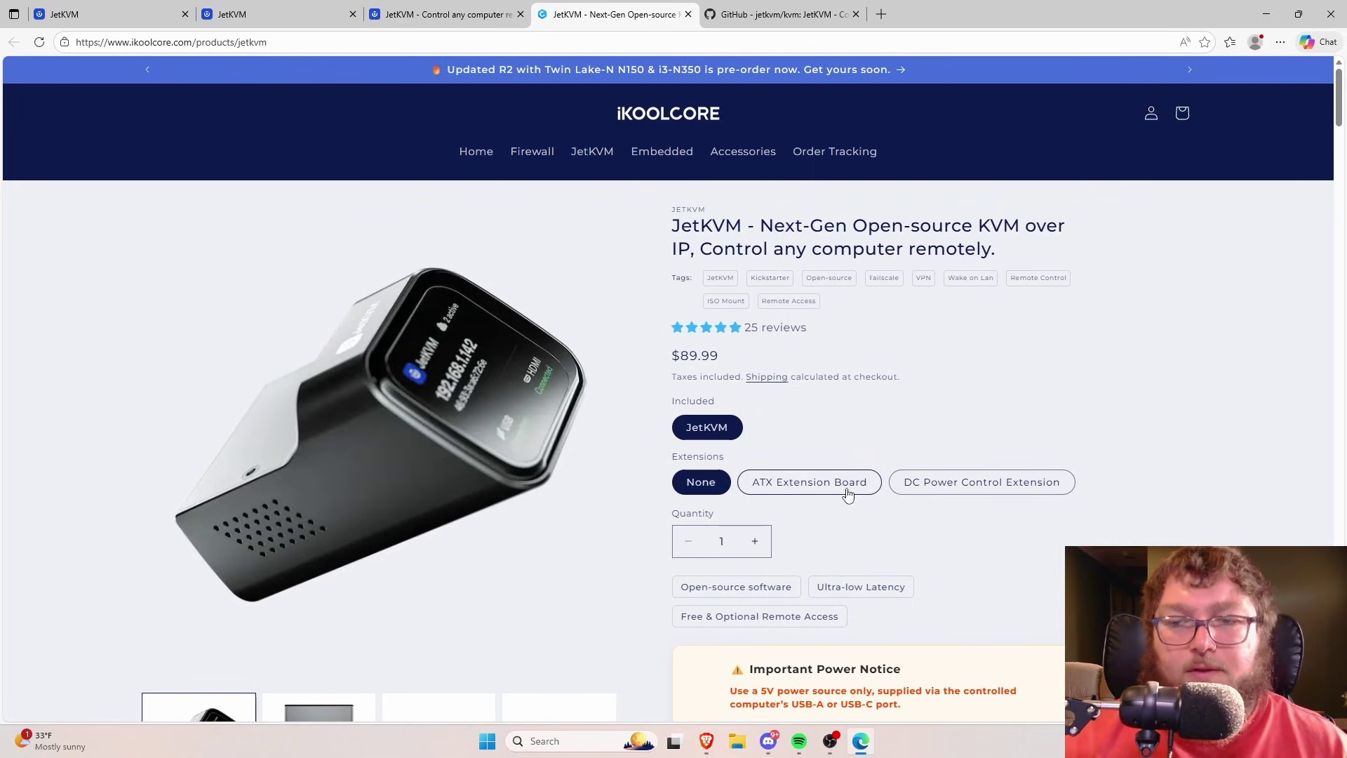
# Compare the ATX Extension Board ($108.99) and DC Power Control options, then close the store page.
pyautogui.click(814, 482)
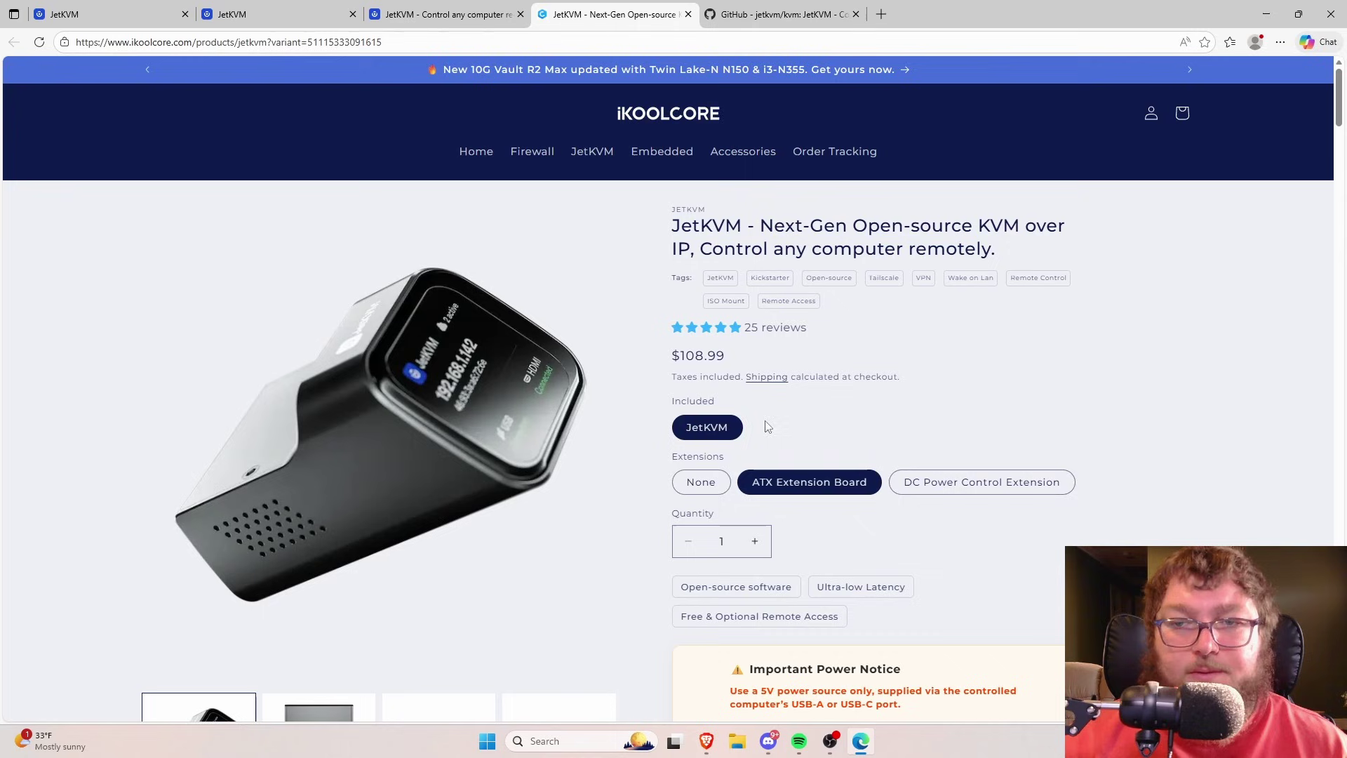
pyautogui.click(961, 489)
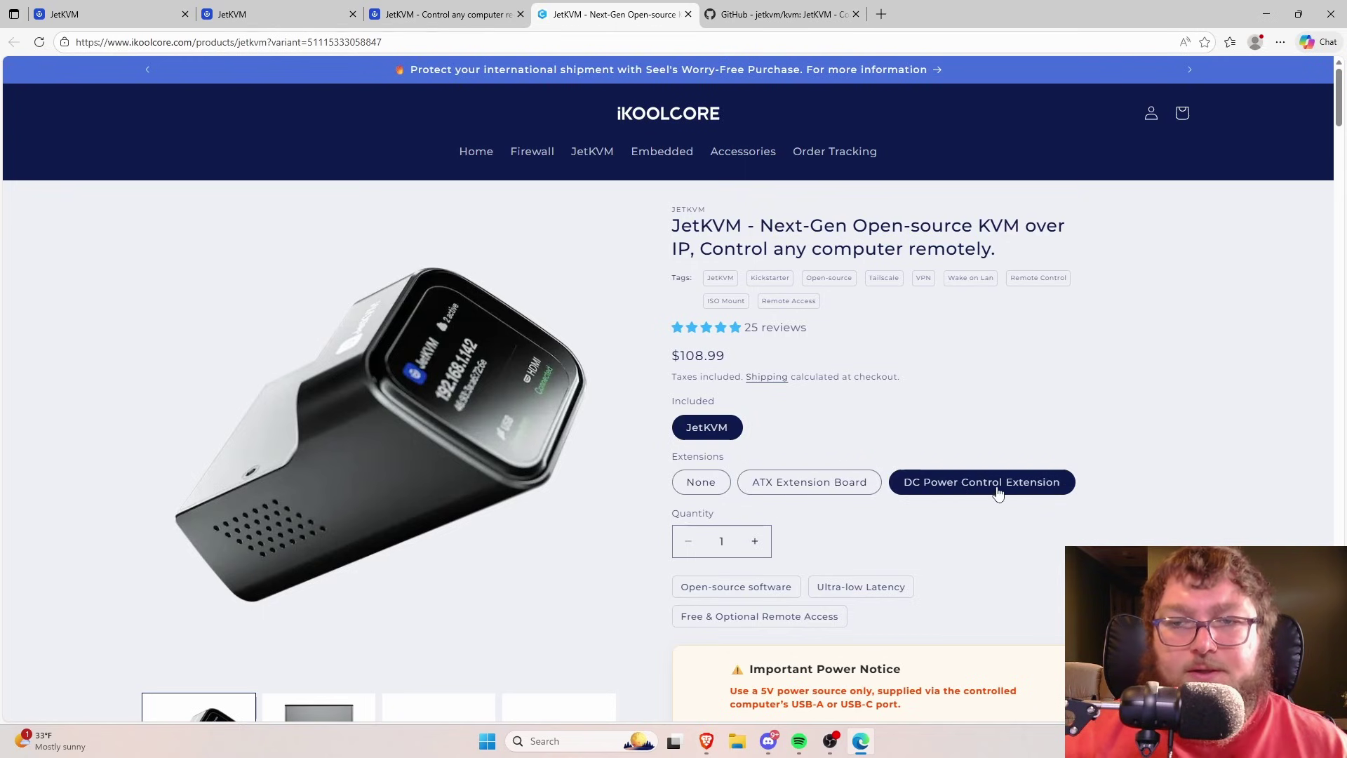
pyautogui.scroll(-3, 785, 473)
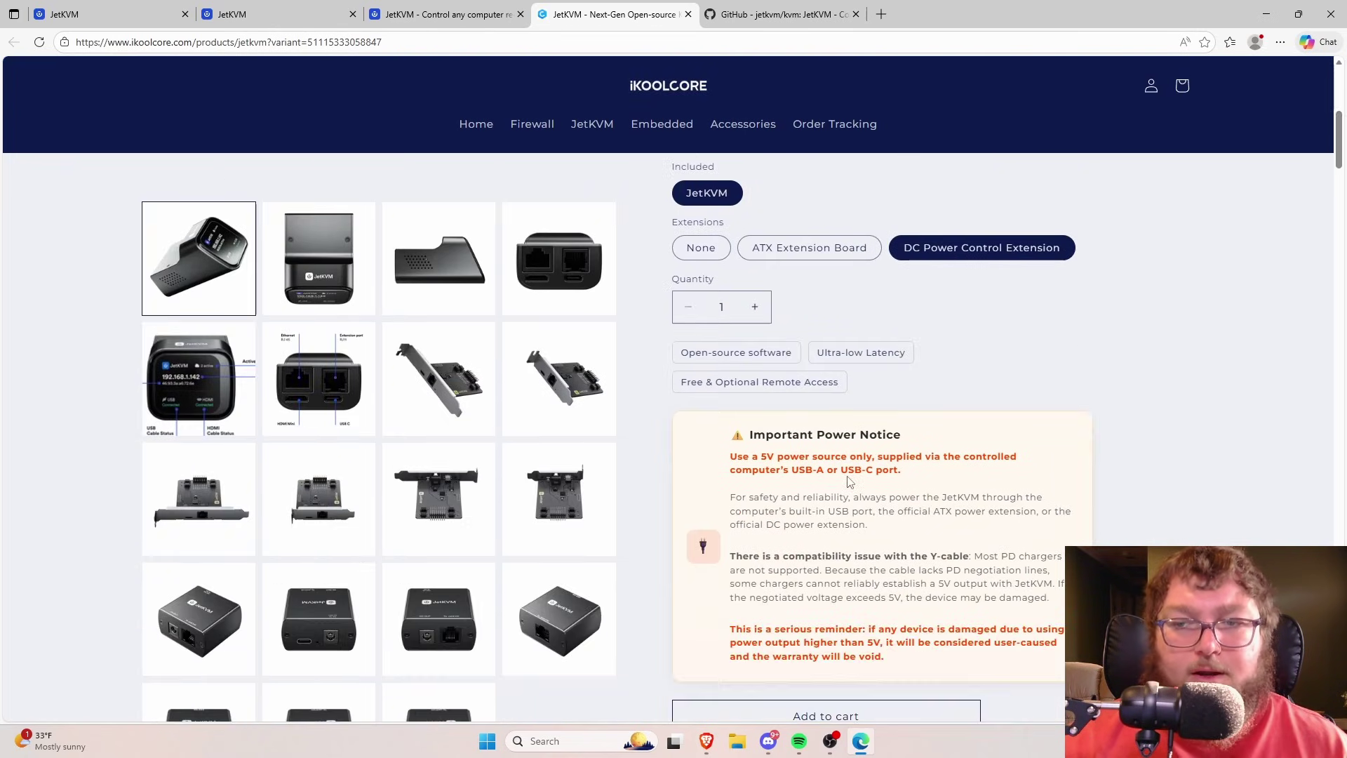
pyautogui.click(689, 16)
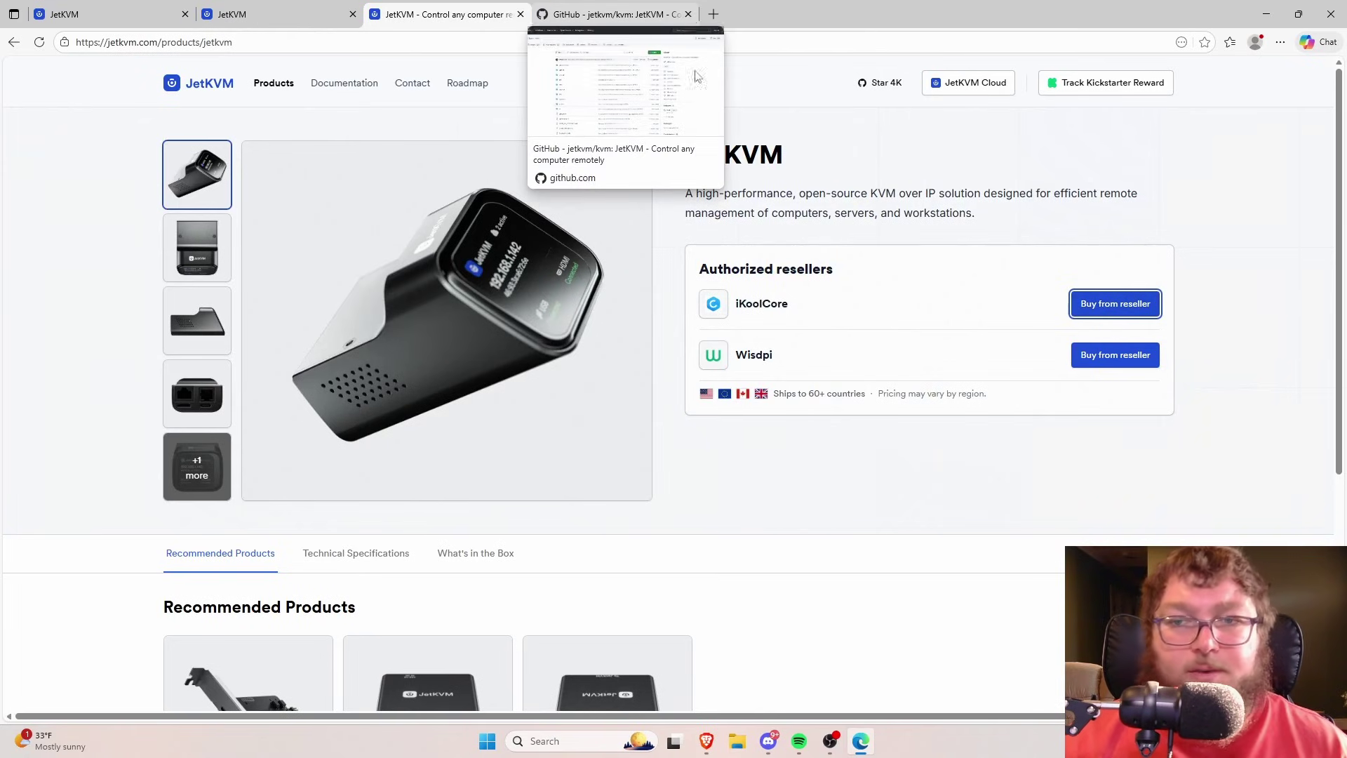
pyautogui.scroll(-3, 649, 393)
pyautogui.scroll(3, 758, 379)
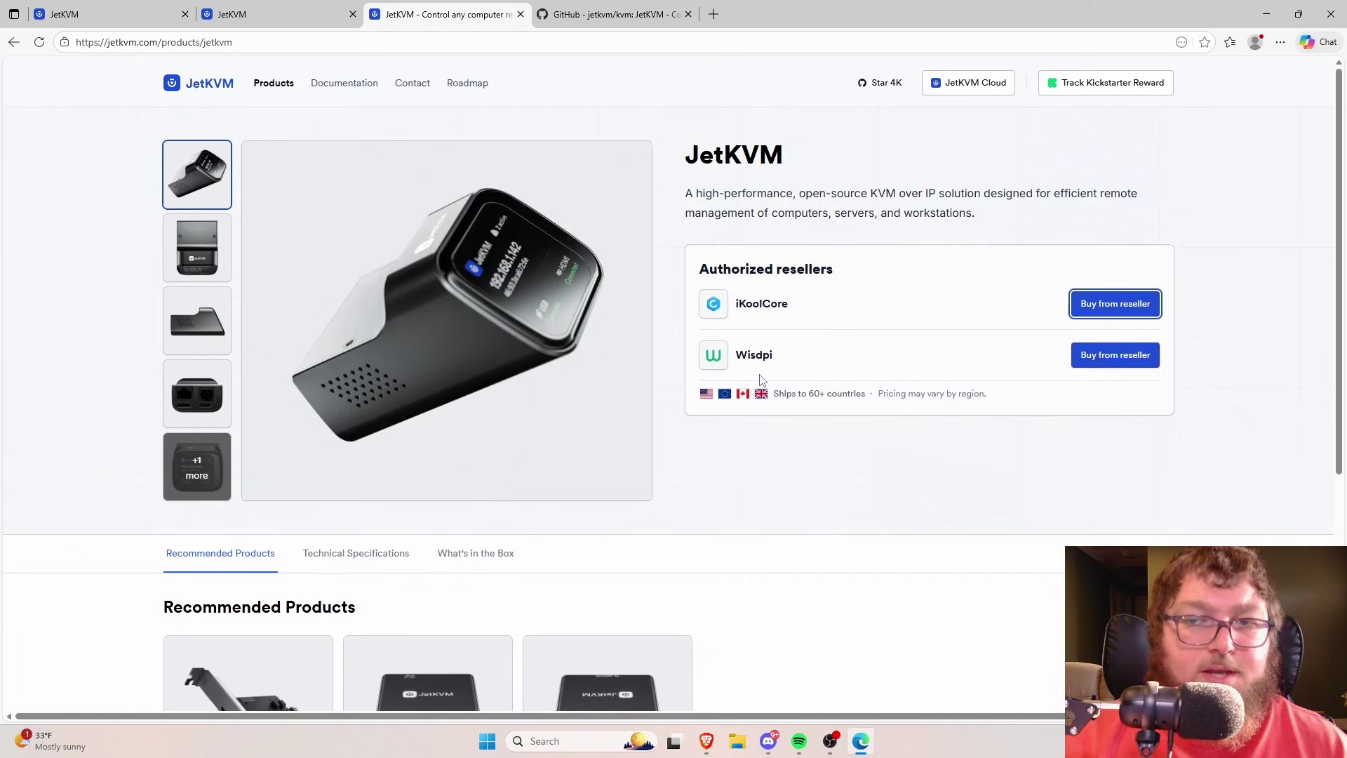